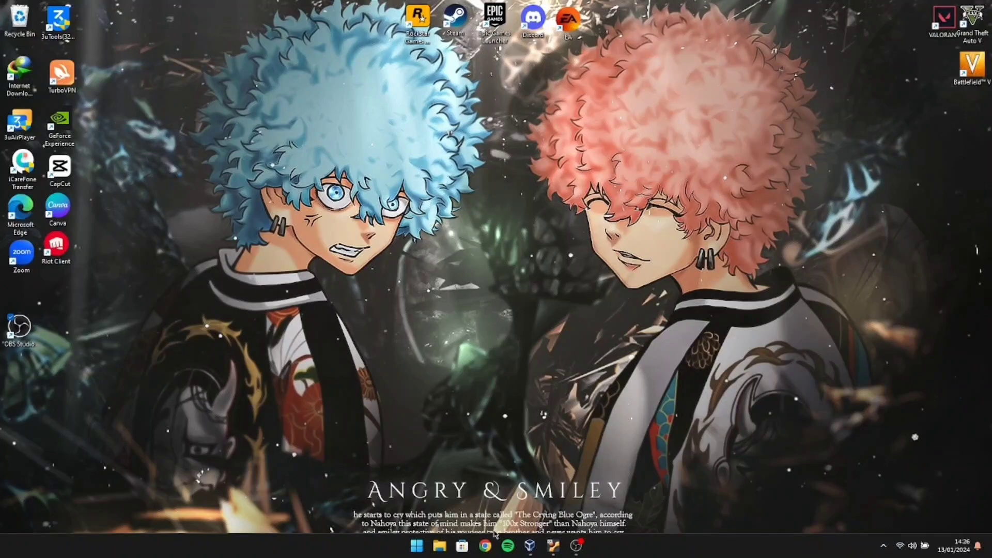
Launch MobaXterm from the Start menu search.
{"action": "mouse_move", "coordinate": [549, 555]}
{"action": "left_click", "coordinate": [417, 547]}
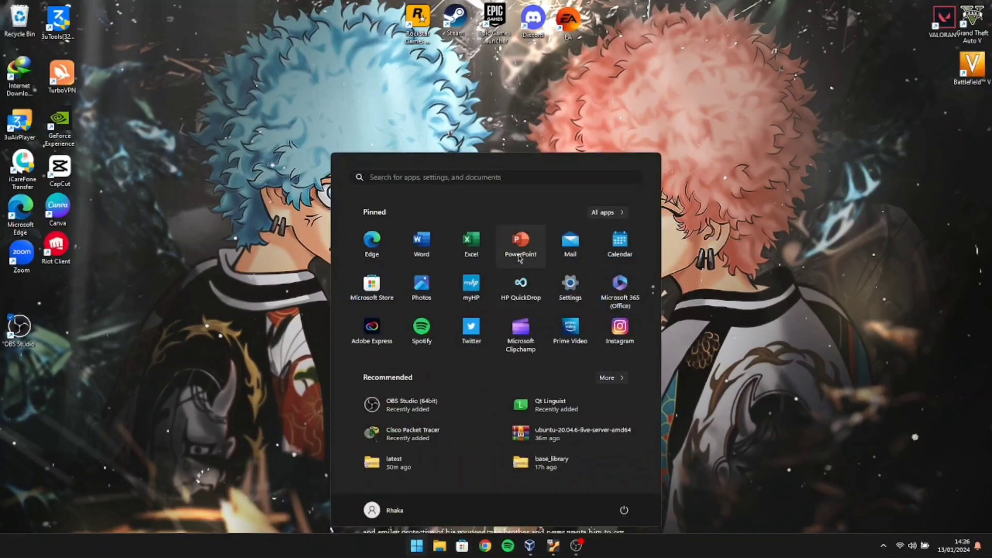
{"action": "left_click", "coordinate": [534, 178]}
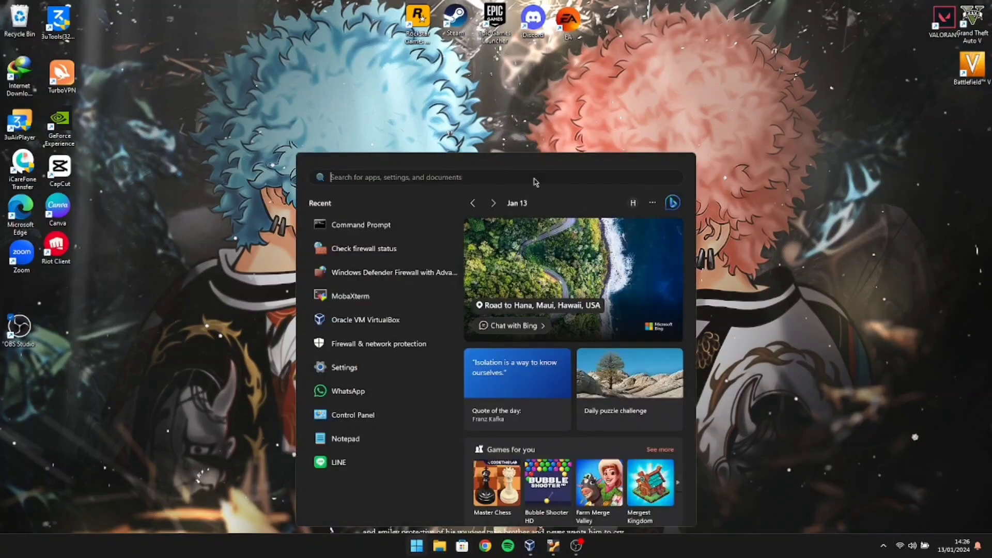
{"action": "type", "text": "mobaXterm"}
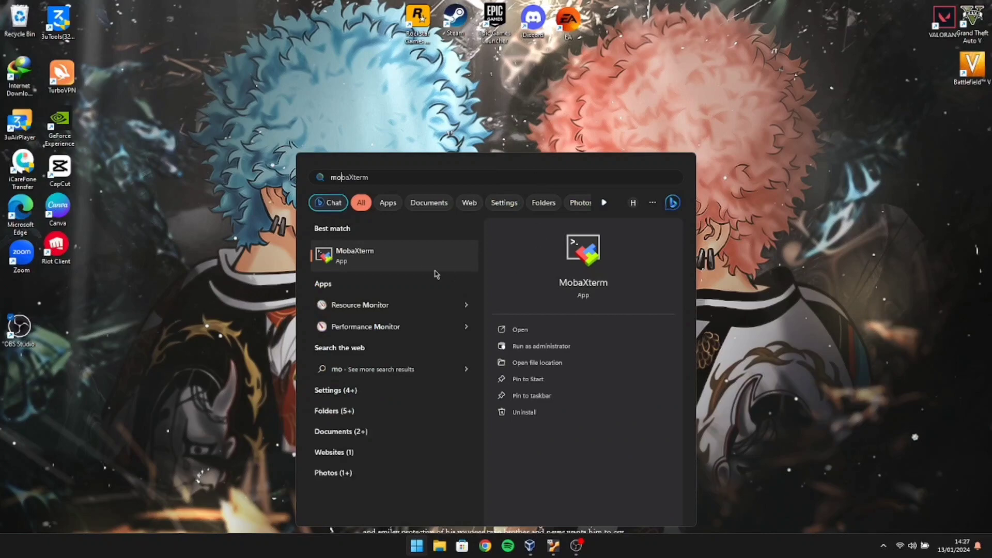
{"action": "left_click", "coordinate": [423, 265]}
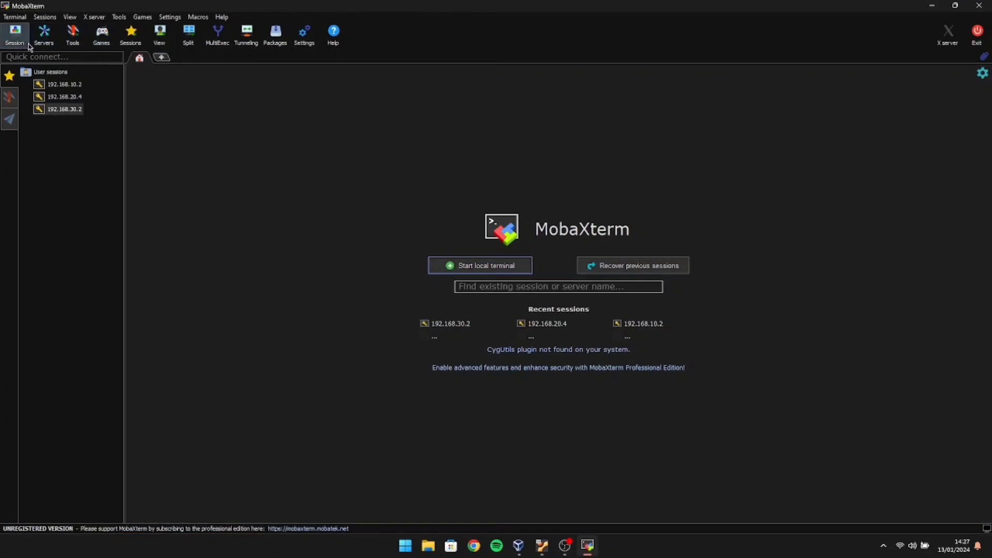
Create a new SSH session to remote host 192.168.25.5.
{"action": "left_click", "coordinate": [14, 34]}
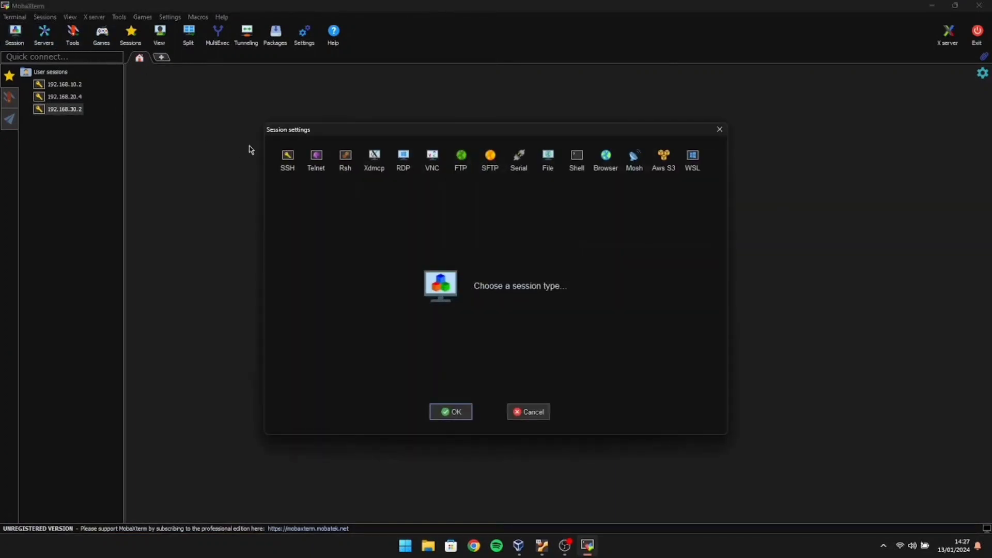
{"action": "left_click", "coordinate": [288, 160]}
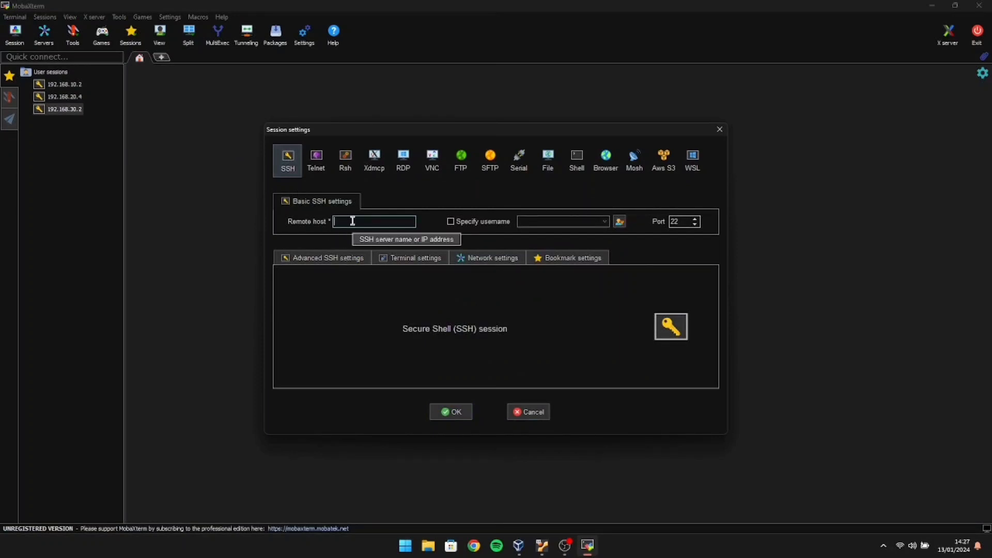
{"action": "type", "text": "192.168."}
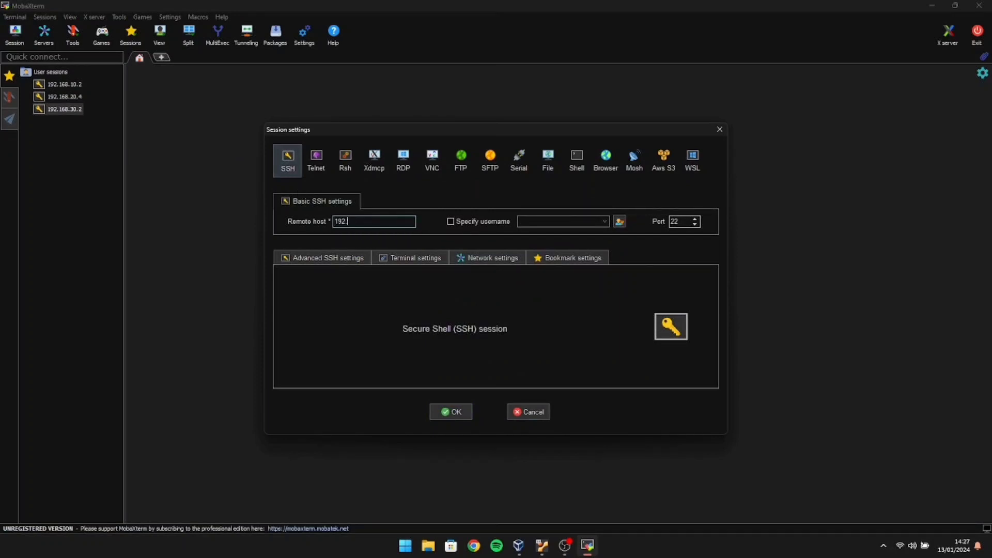
{"action": "type", "text": "25.5"}
{"action": "left_click", "coordinate": [436, 414]}
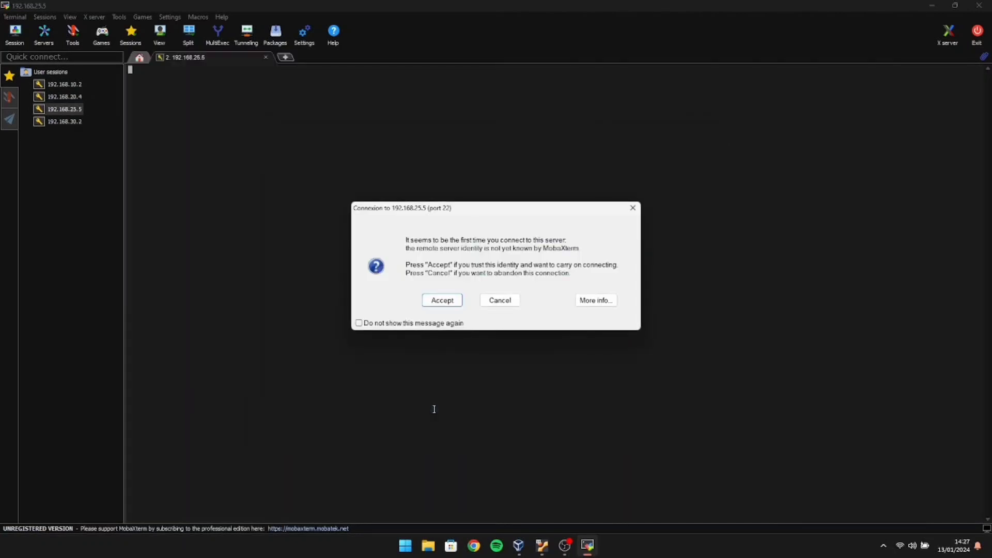
Trust the server identity, log in with the account username and password, and decline saving it.
{"action": "left_click", "coordinate": [457, 300]}
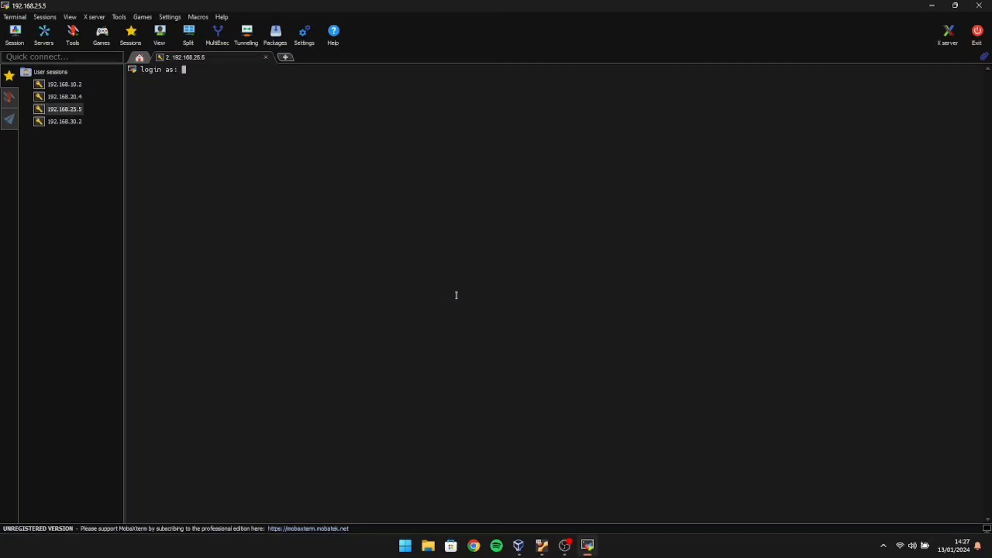
{"action": "type", "text": "resty"}
{"action": "key", "text": "Return"}
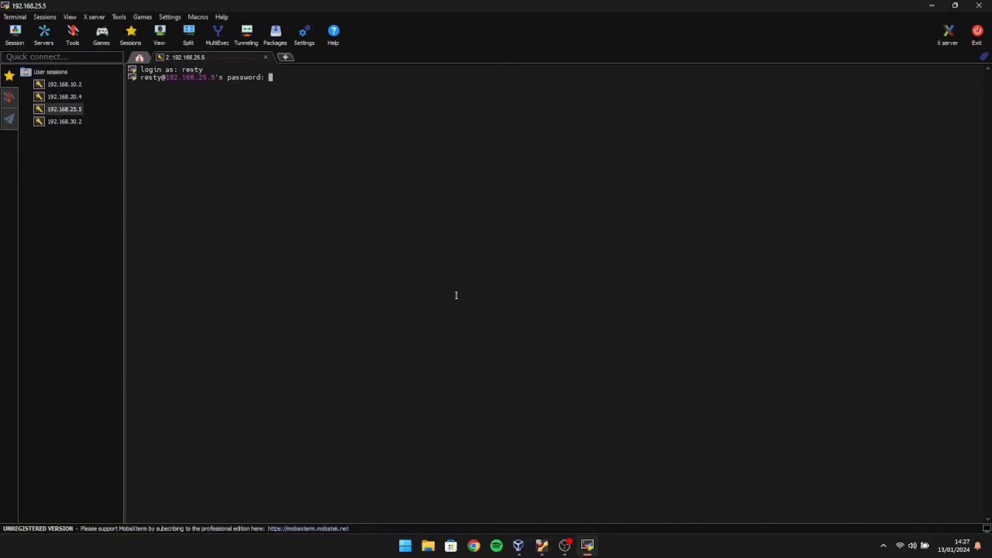
{"action": "key", "text": "Return"}
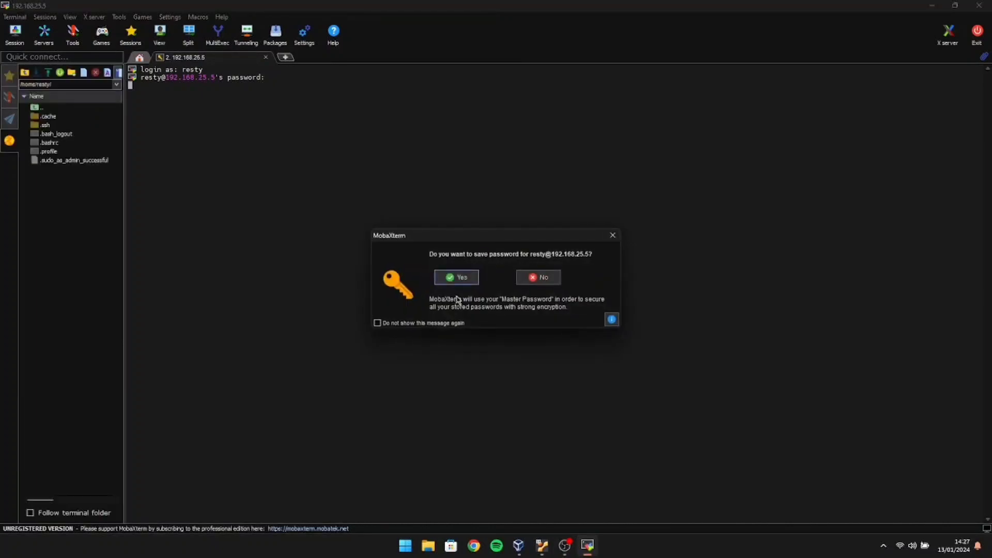
{"action": "left_click", "coordinate": [613, 235]}
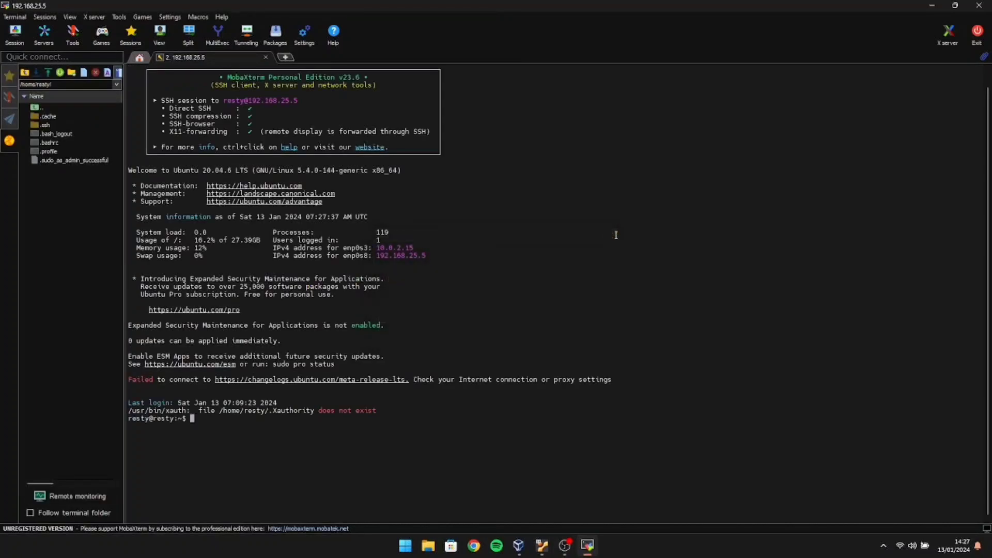
Become root with sudo su and change to root's home directory with cd.
{"action": "type", "text": "sudo su"}
{"action": "key", "text": "Return"}
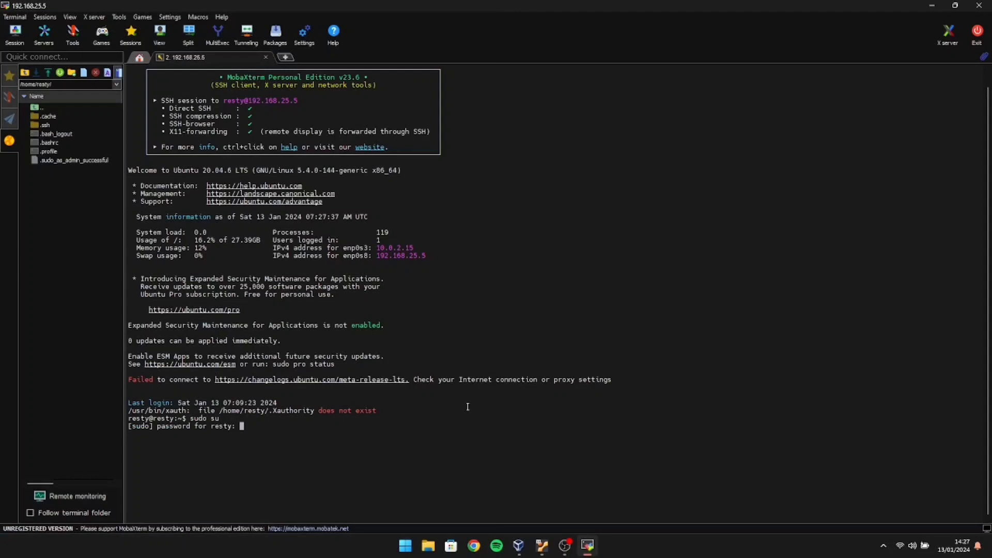
{"action": "key", "text": "Return"}
{"action": "type", "text": "cd"}
{"action": "key", "text": "Return"}
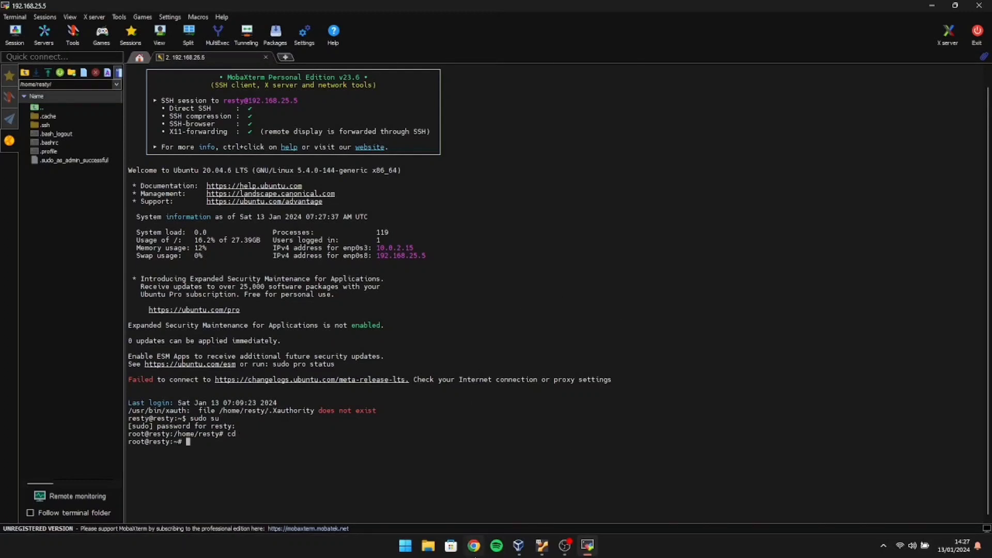
{"action": "left_click", "coordinate": [474, 548]}
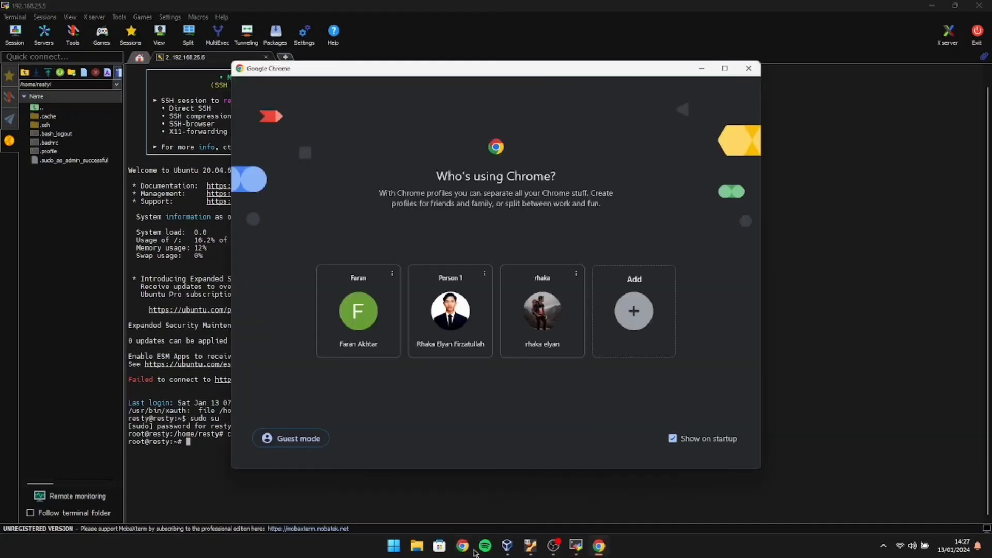
As a Chrome guest, search 'download aapanel' and copy the Ubuntu install command from aapanel.com.
{"action": "left_click", "coordinate": [310, 438]}
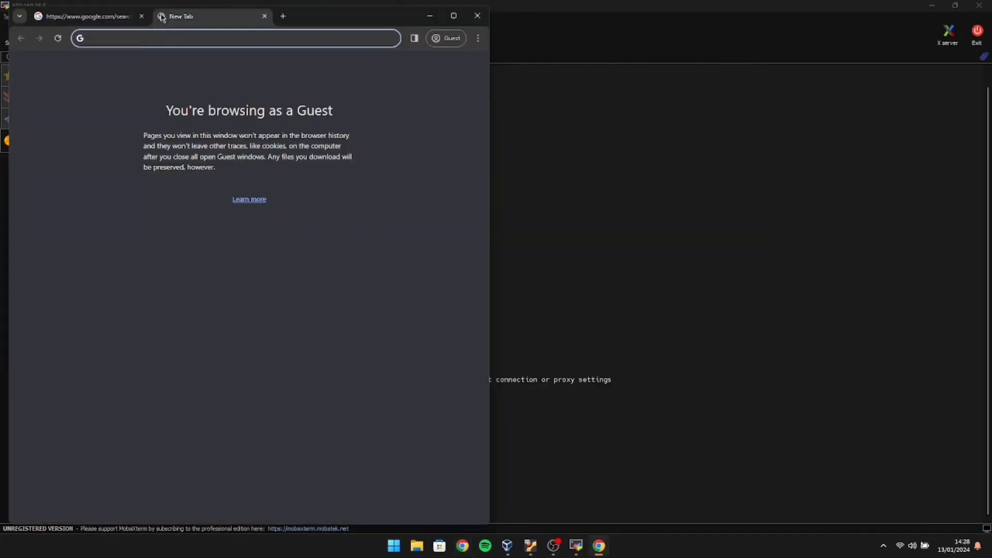
{"action": "type", "text": "do"}
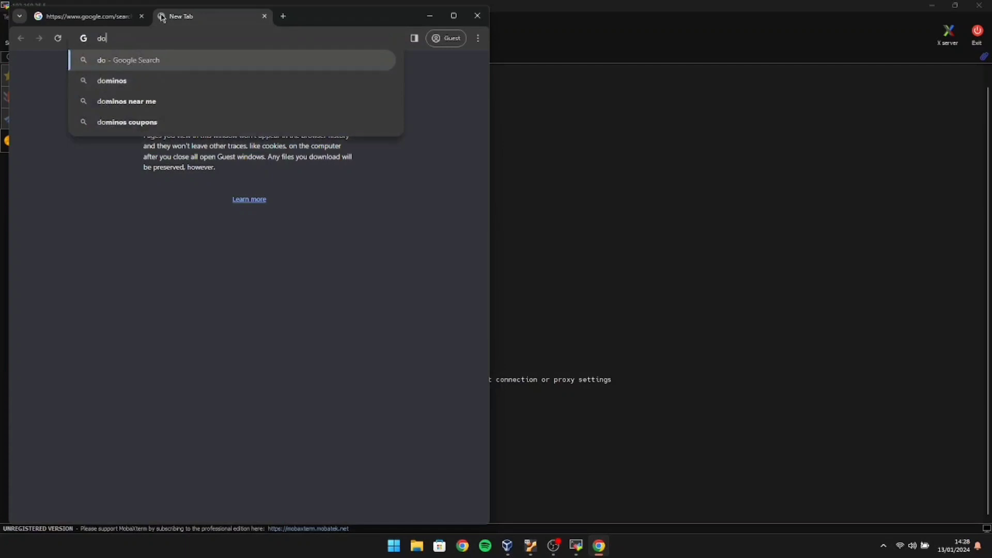
{"action": "type", "text": "wnload a"}
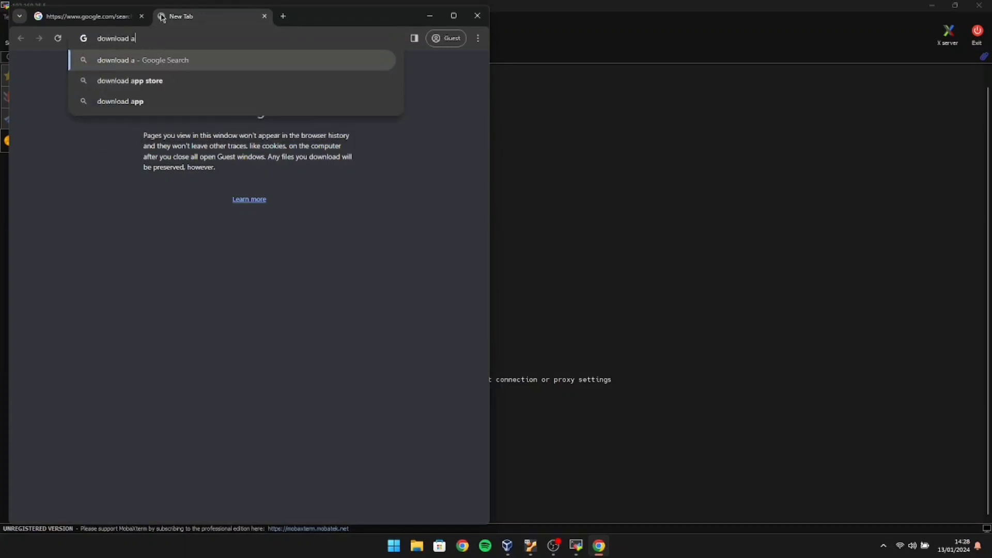
{"action": "type", "text": "apanel"}
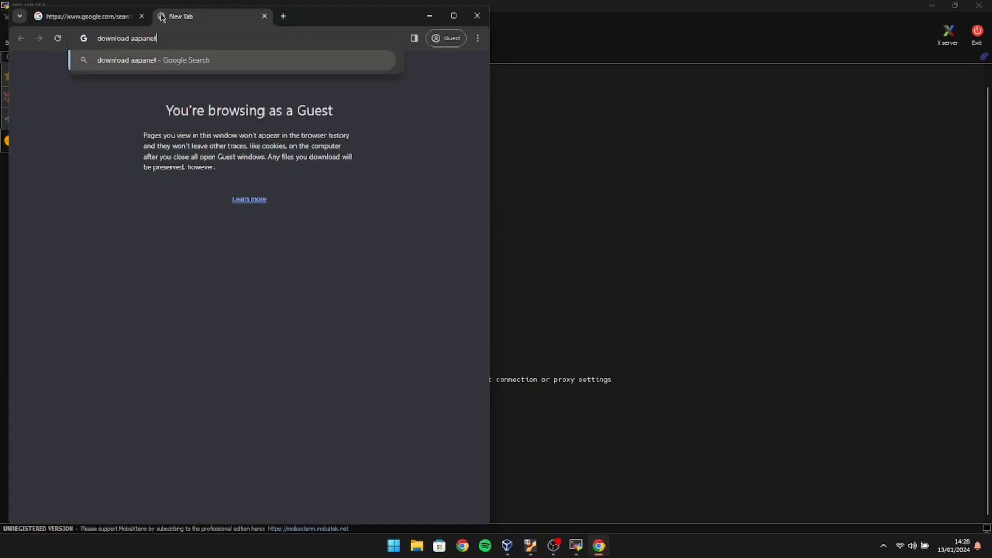
{"action": "key", "text": "Return"}
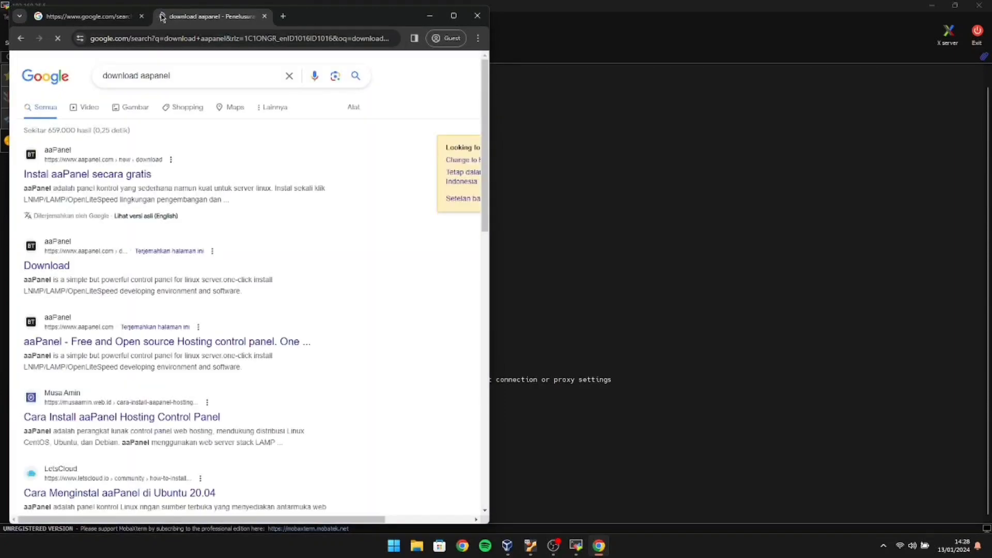
{"action": "left_click", "coordinate": [126, 176]}
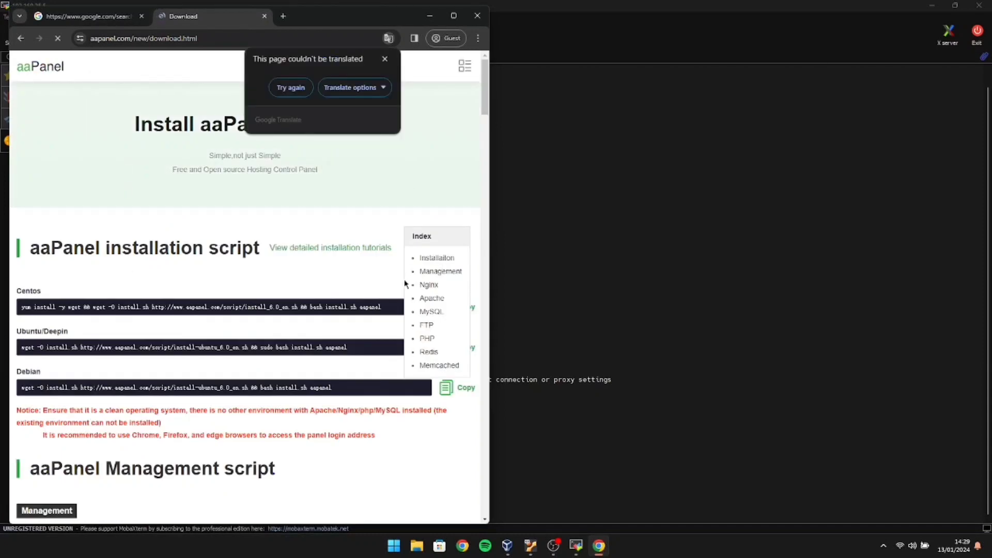
{"action": "left_click", "coordinate": [363, 355]}
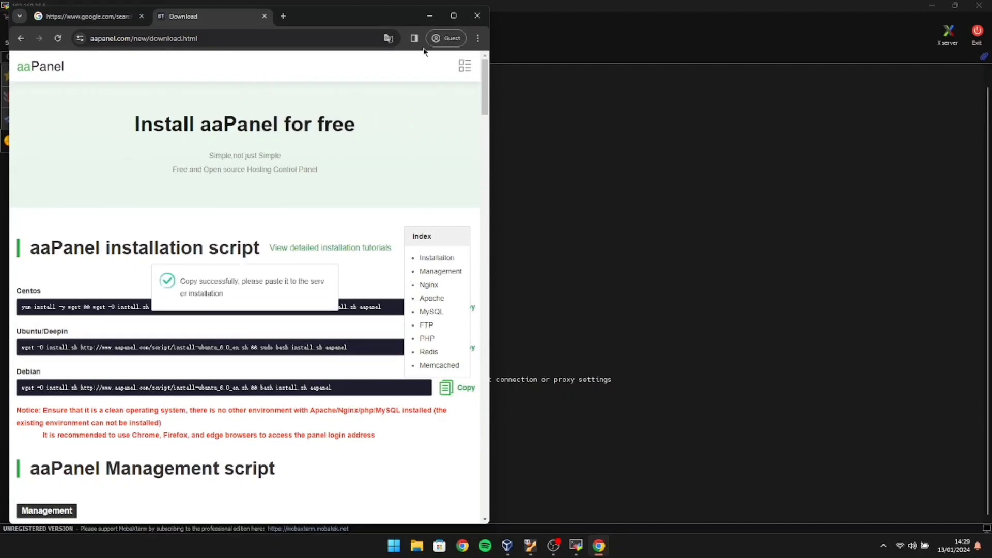
{"action": "left_click", "coordinate": [479, 17]}
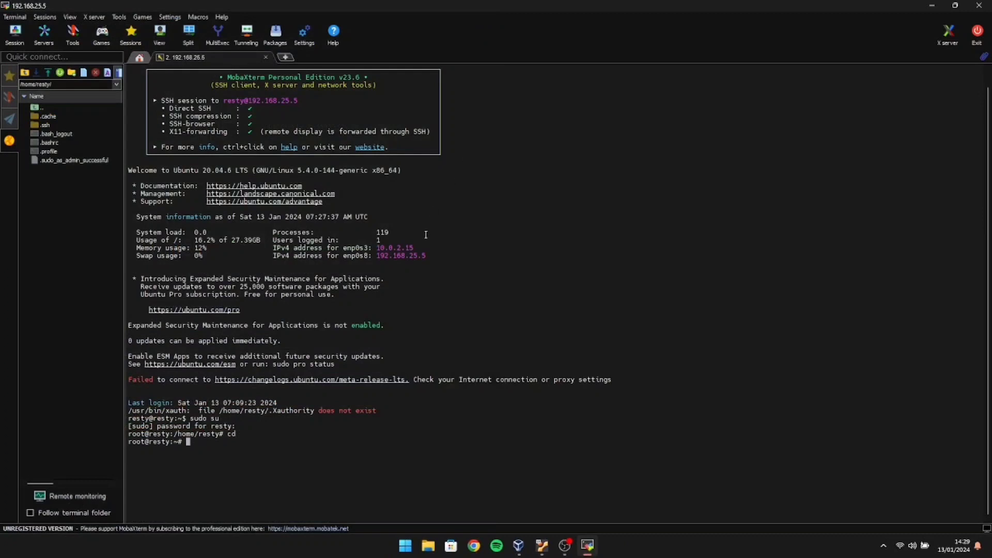
Run the pasted aaPanel install command, answering y to install in /www and yes to panel SSL.
{"action": "right_click", "coordinate": [218, 443]}
{"action": "key", "text": "Return"}
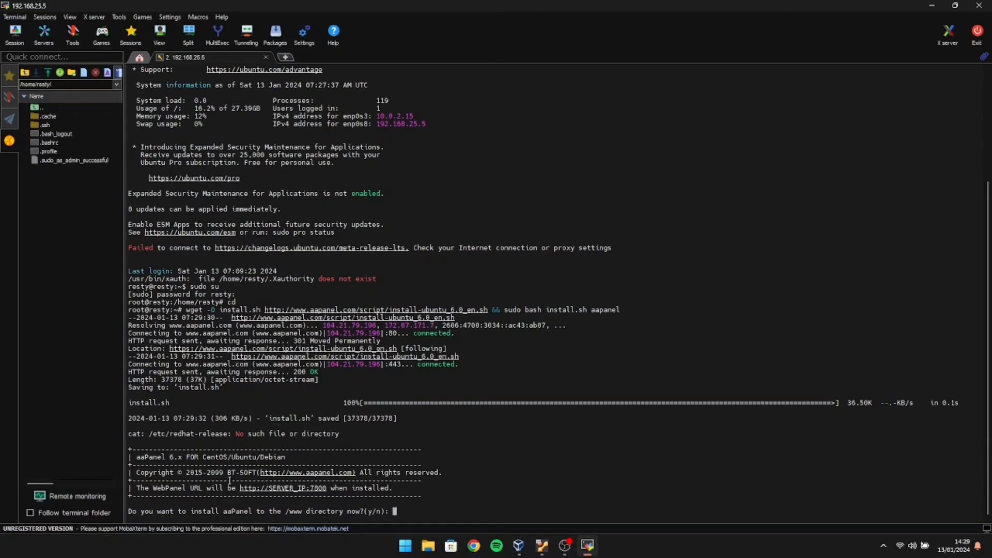
{"action": "type", "text": "y"}
{"action": "key", "text": "Return"}
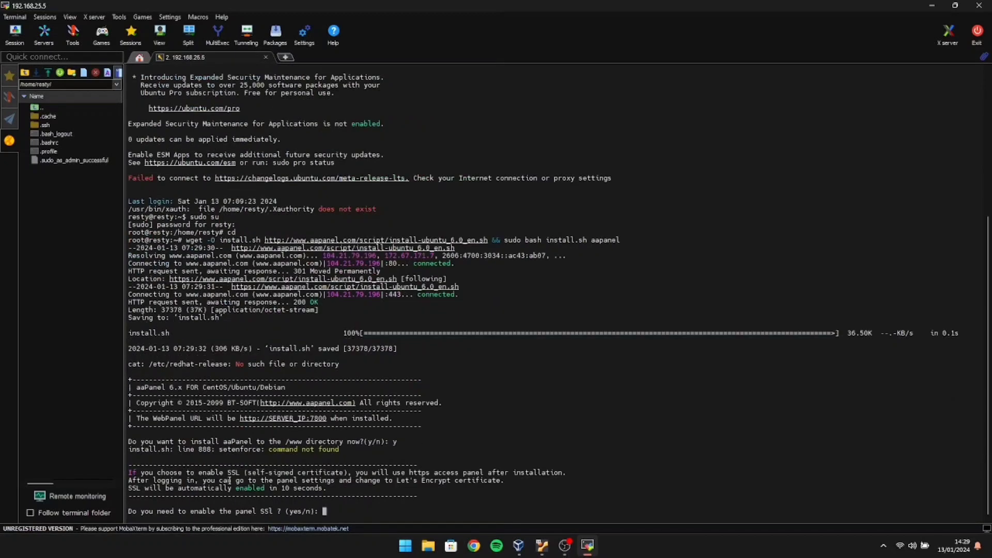
{"action": "type", "text": "yes"}
{"action": "key", "text": "Return"}
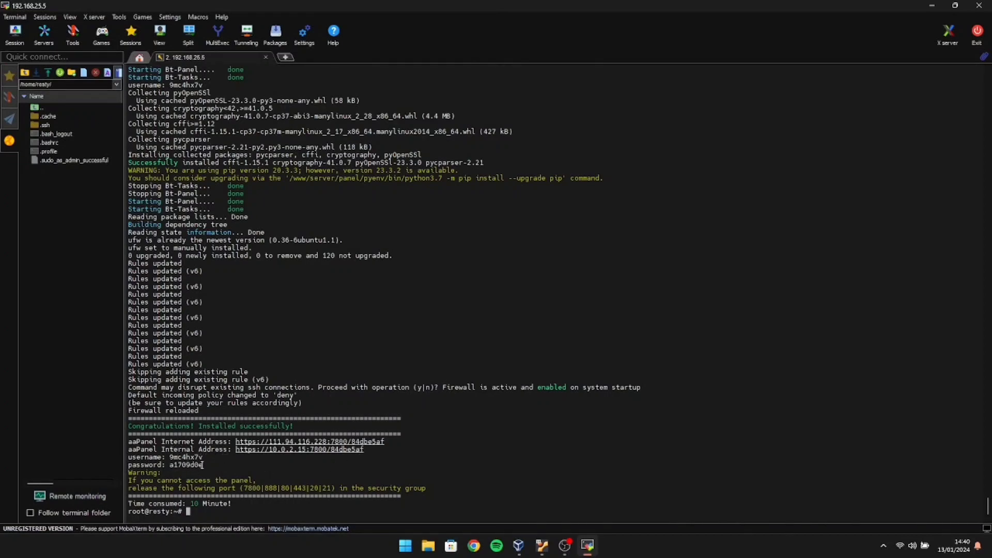
Copy the panel's Internet Address URL from the install output.
{"action": "left_click_drag", "start_coordinate": [233, 372], "coordinate": [413, 372]}
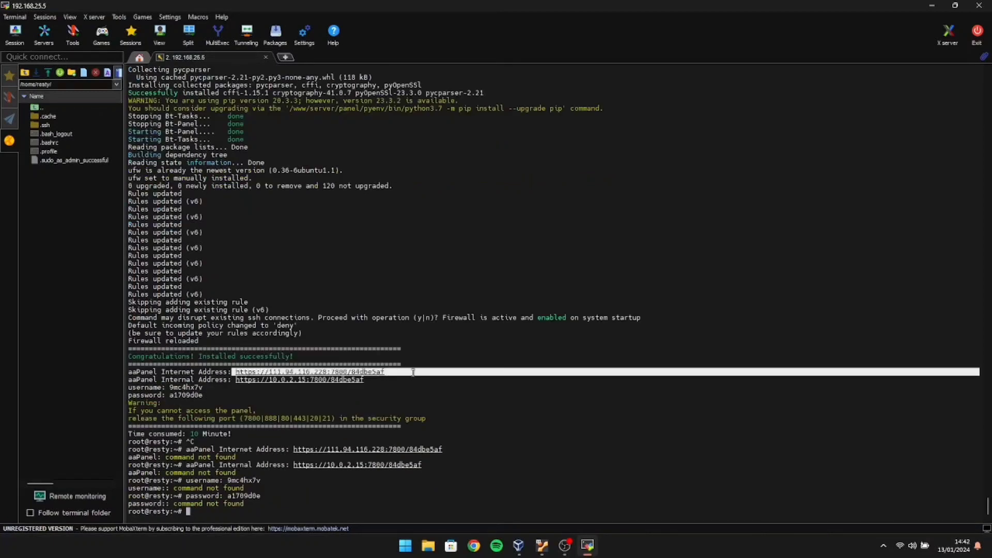
{"action": "left_click", "coordinate": [413, 372]}
{"action": "mouse_move", "coordinate": [565, 548]}
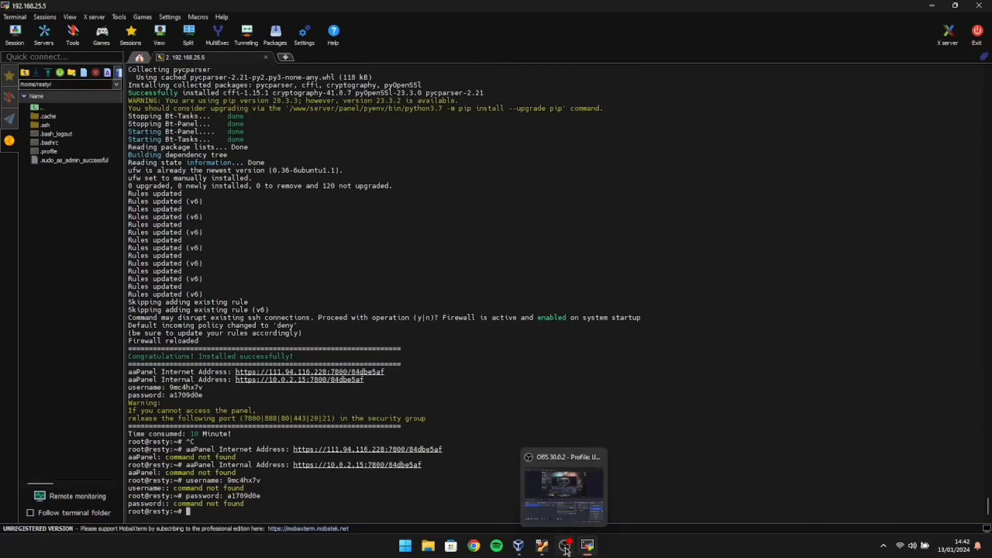
{"action": "left_click", "coordinate": [474, 546]}
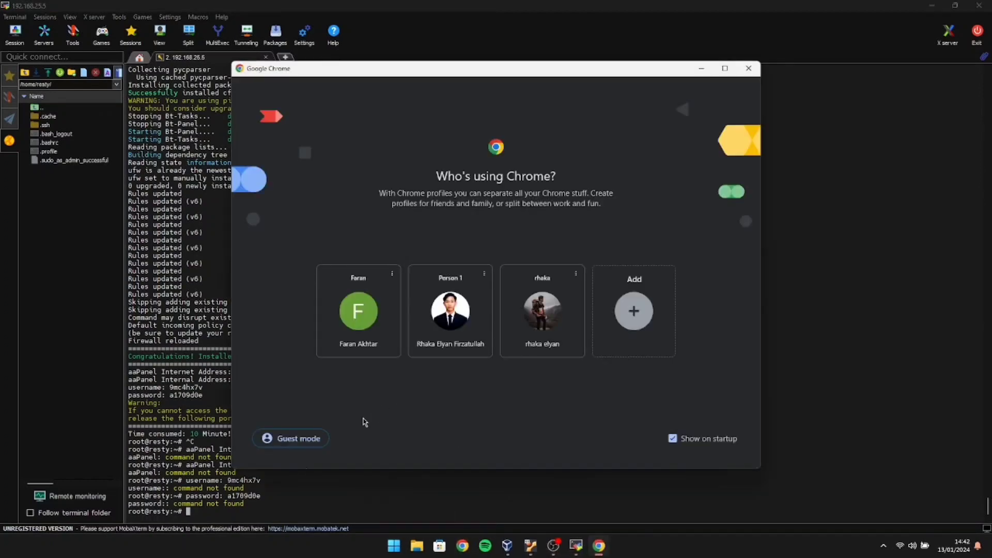
Paste the panel URL in a guest window and replace its IP with 192.168.25.5.
{"action": "left_click", "coordinate": [291, 439]}
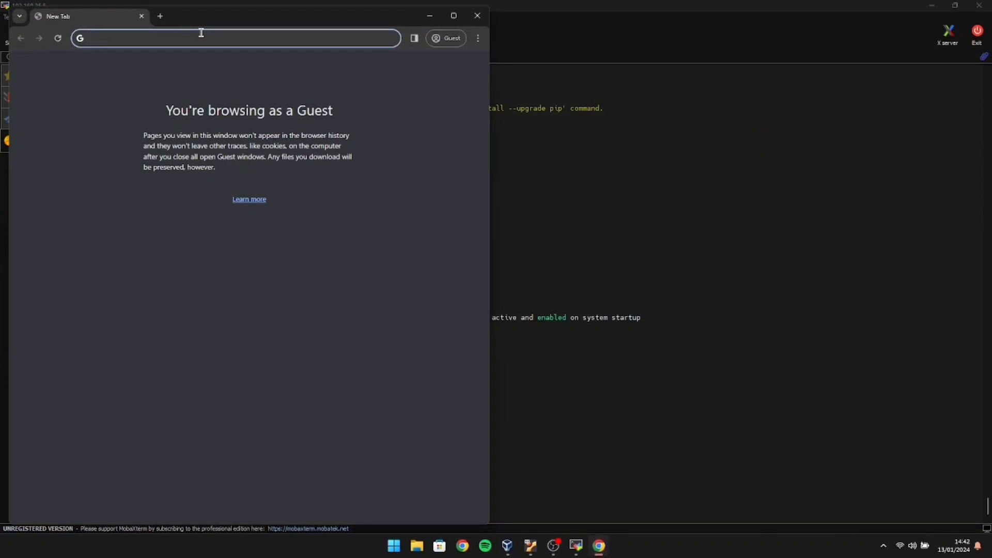
{"action": "type", "text": "https://111.94.116.228:7800/84dbe5af"}
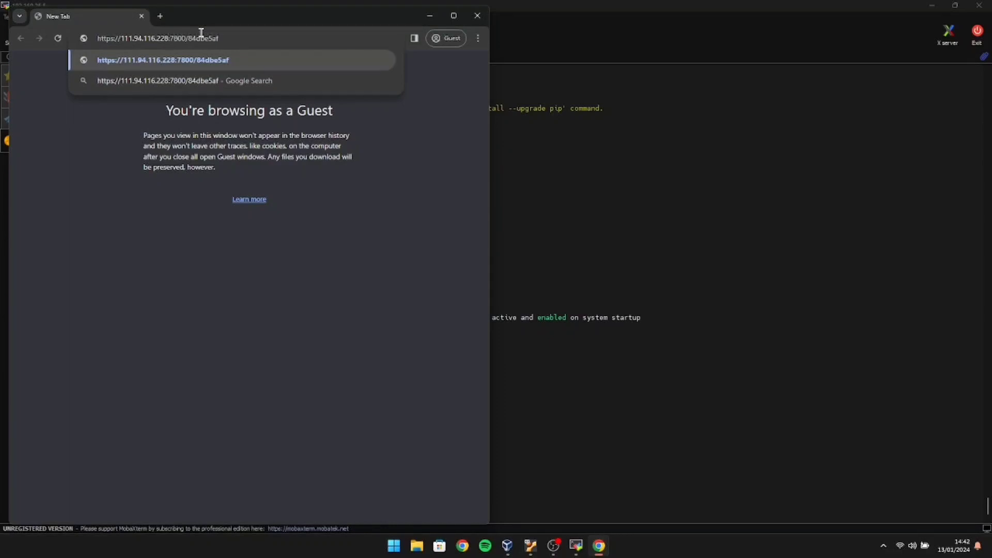
{"action": "key", "text": "BackSpace"}
{"action": "key", "text": "BackSpace"}
{"action": "key", "text": "BackSpace"}
{"action": "key", "text": "BackSpace"}
{"action": "key", "text": "BackSpace"}
{"action": "key", "text": "BackSpace"}
{"action": "key", "text": "BackSpace"}
{"action": "key", "text": "BackSpace"}
{"action": "key", "text": "BackSpace"}
{"action": "key", "text": "BackSpace"}
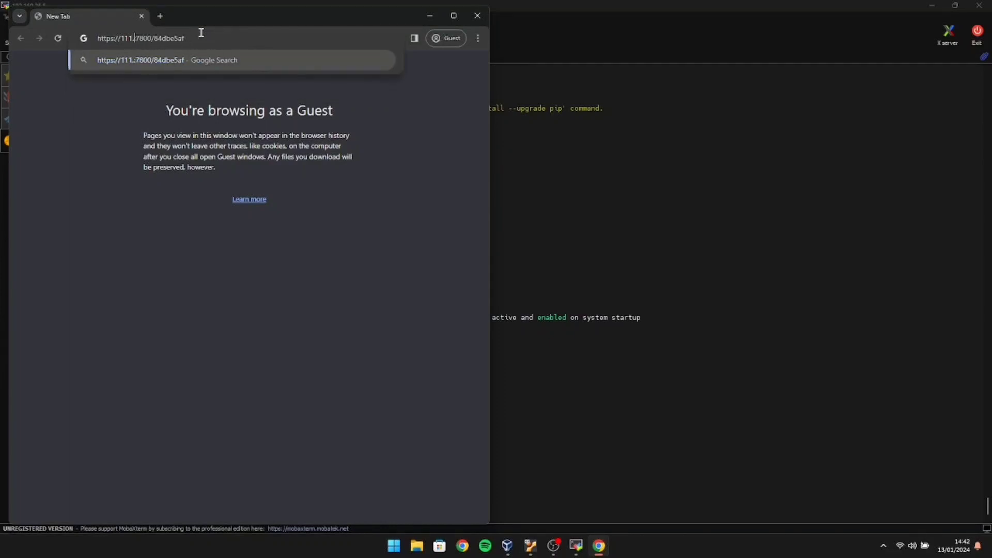
{"action": "key", "text": "BackSpace"}
{"action": "key", "text": "BackSpace"}
{"action": "key", "text": "BackSpace"}
{"action": "type", "text": "92.168."}
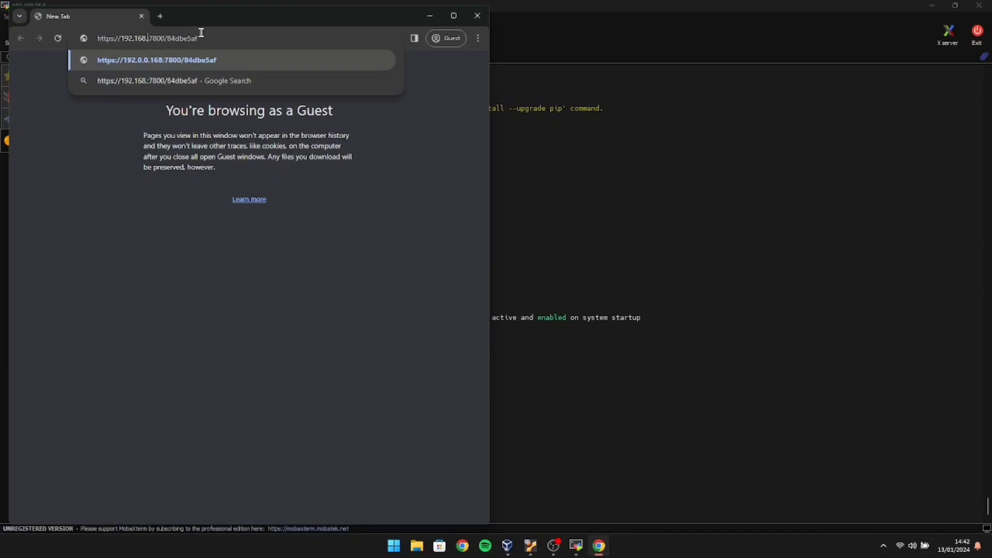
{"action": "key", "text": "BackSpace"}
{"action": "key", "text": "BackSpace"}
{"action": "key", "text": "BackSpace"}
{"action": "key", "text": "BackSpace"}
{"action": "key", "text": "BackSpace"}
{"action": "key", "text": "BackSpace"}
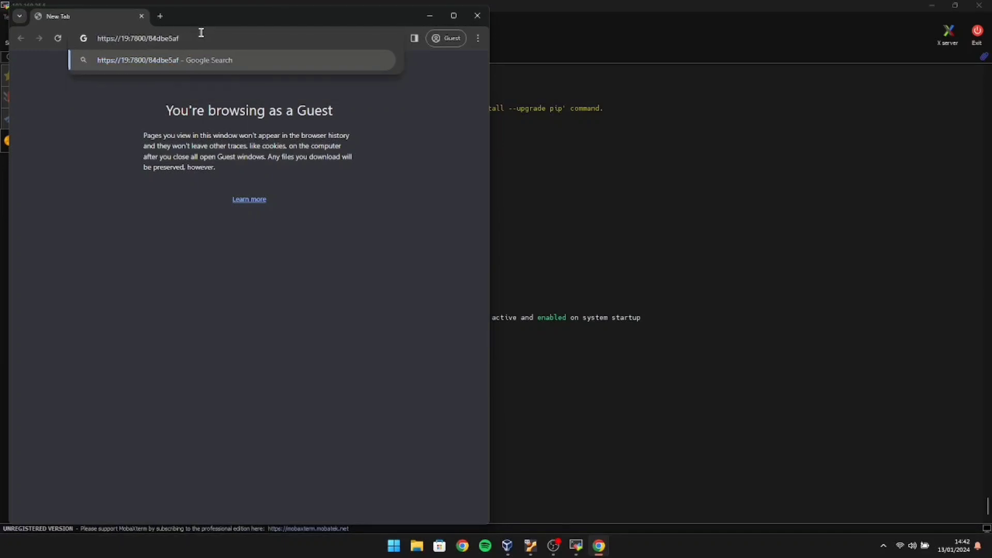
{"action": "type", "text": "2.168"}
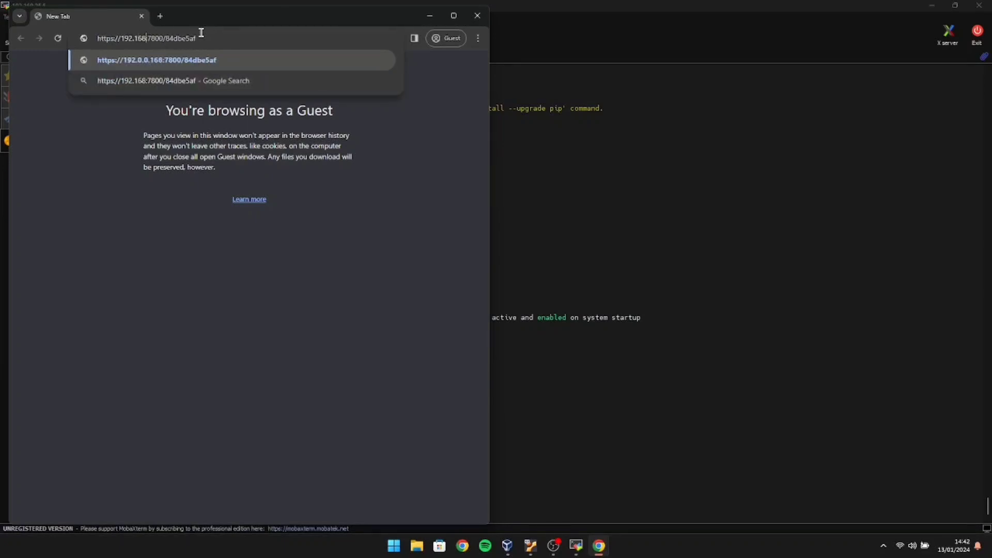
{"action": "type", "text": ".25.5"}
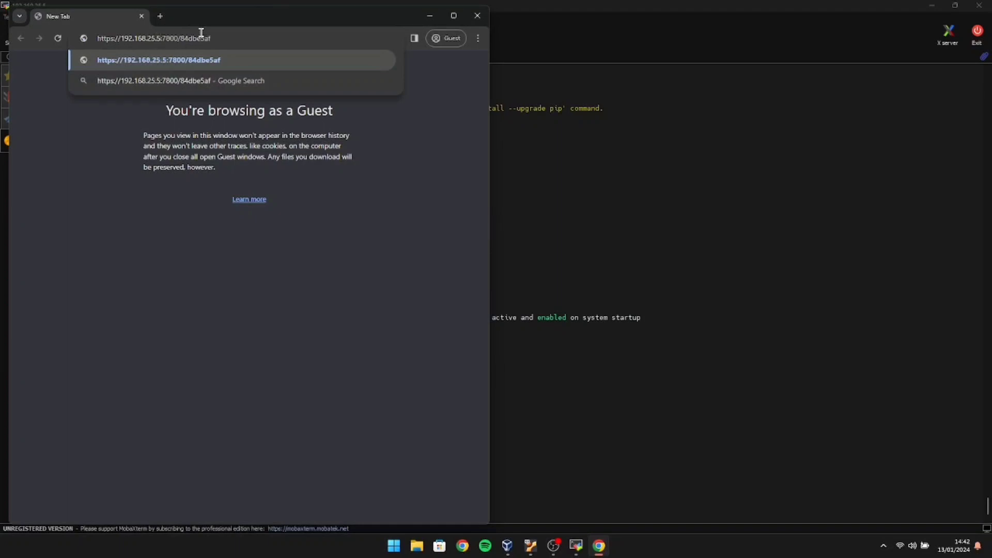
{"action": "key", "text": "Return"}
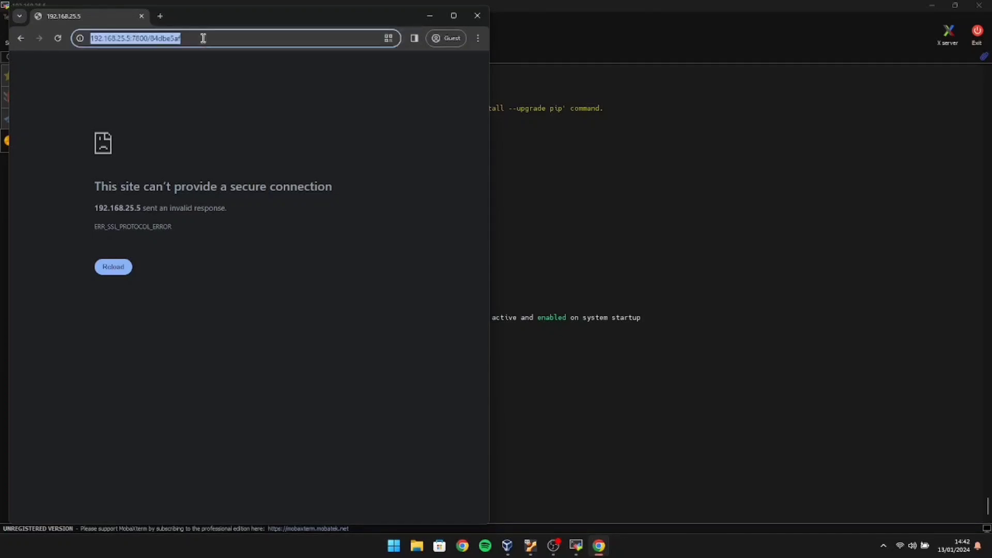
Reload the panel address using http instead of https.
{"action": "left_click", "coordinate": [204, 39]}
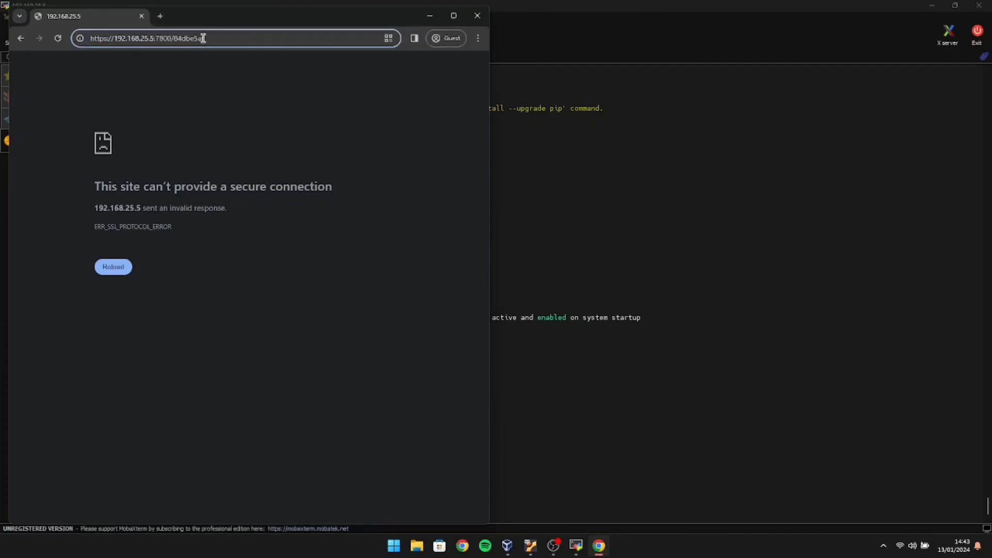
{"action": "left_click", "coordinate": [109, 39]}
{"action": "key", "text": "BackSpace"}
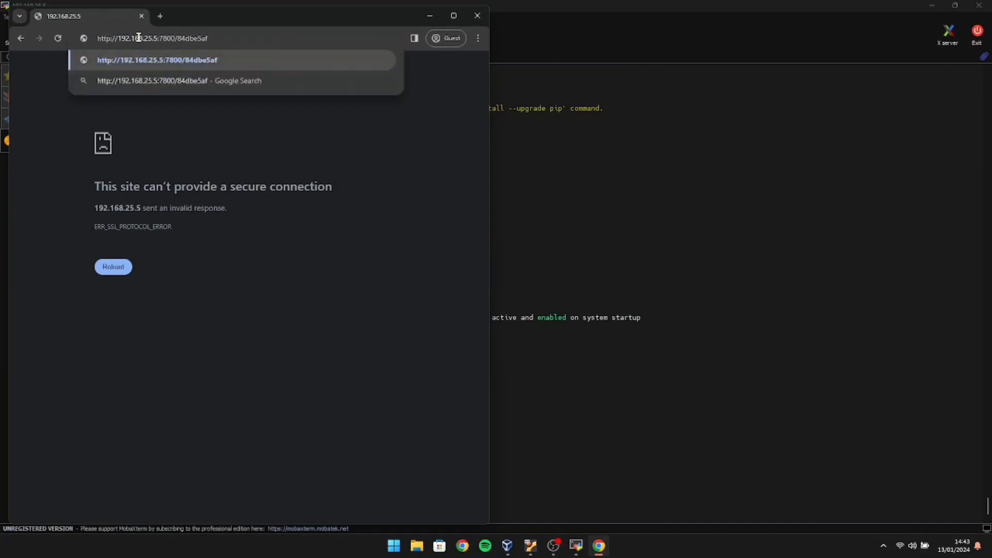
{"action": "key", "text": "Return"}
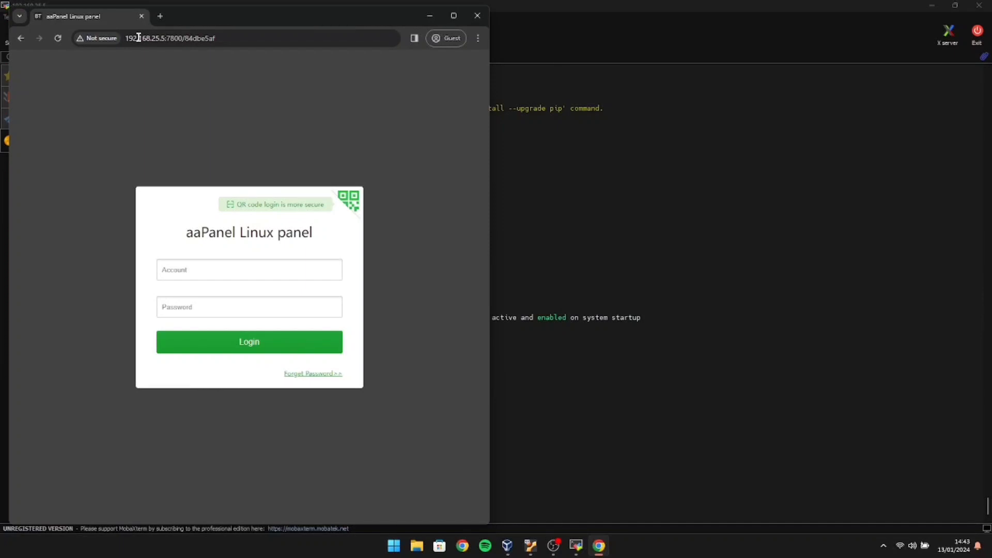
Copy the panel username from the install output into the aaPanel Account field.
{"action": "left_click", "coordinate": [492, 221]}
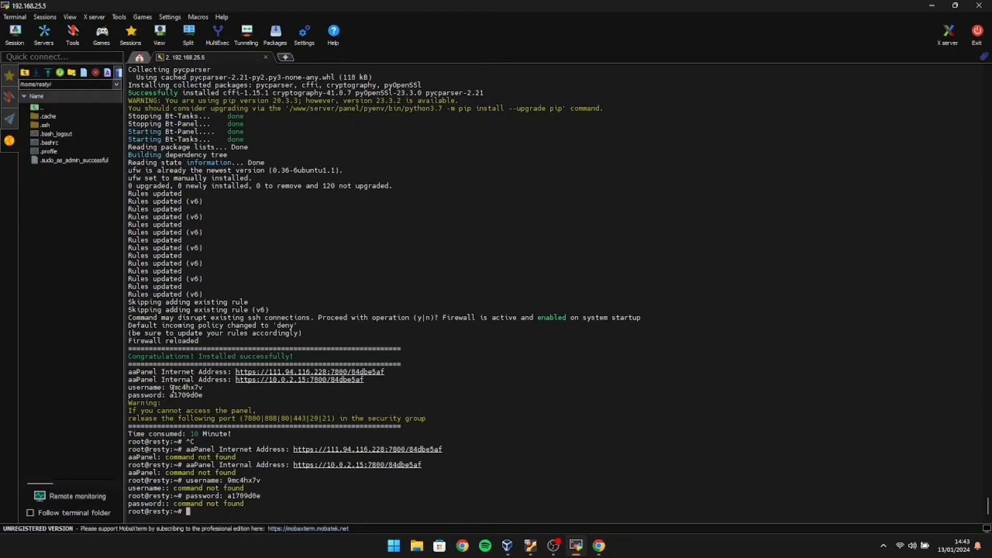
{"action": "left_click_drag", "start_coordinate": [167, 388], "coordinate": [202, 388]}
{"action": "key", "text": "ctrl+c"}
{"action": "left_click", "coordinate": [202, 388]}
{"action": "mouse_move", "coordinate": [599, 546]}
{"action": "left_click", "coordinate": [561, 499]}
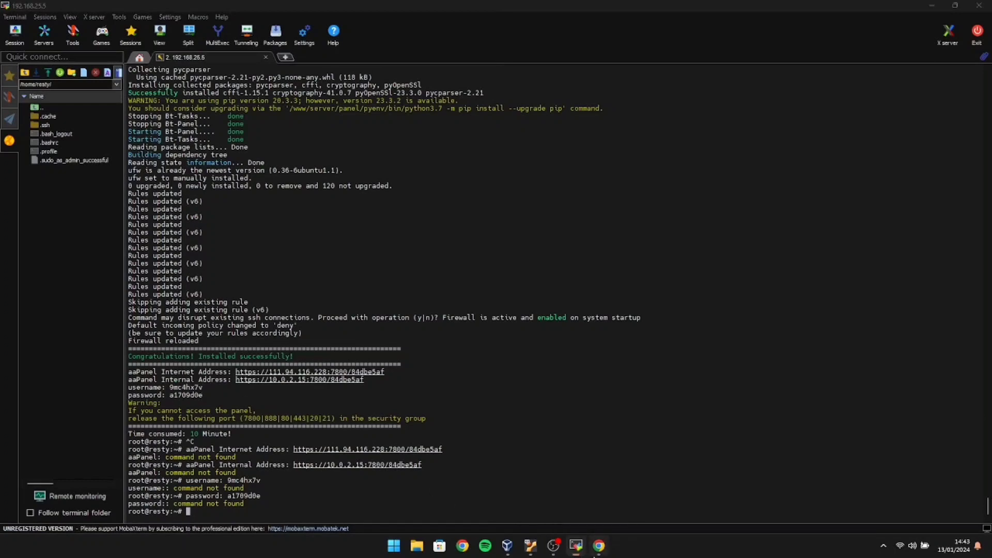
{"action": "left_click", "coordinate": [279, 264]}
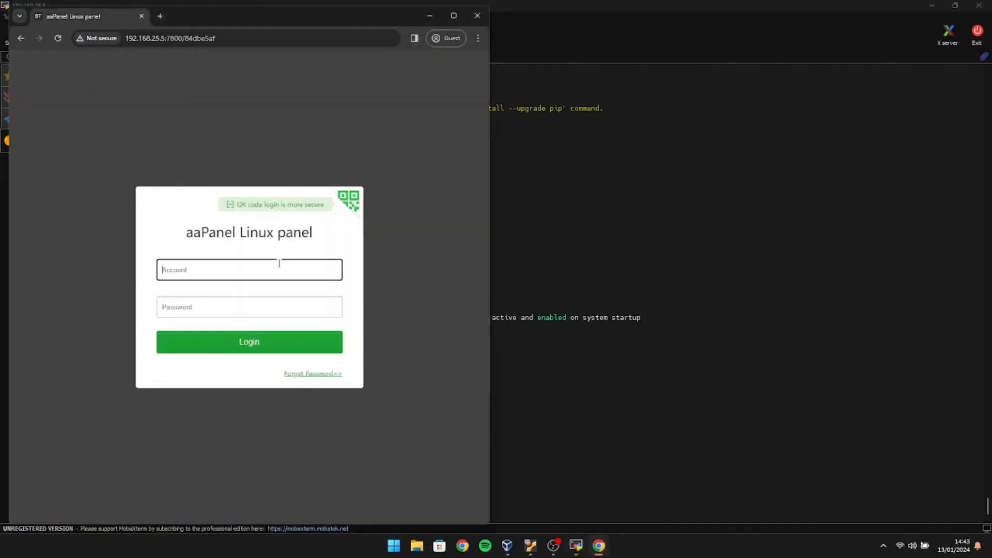
{"action": "key", "text": "ctrl+v"}
Copy the panel password into the Password field and log in.
{"action": "left_click", "coordinate": [539, 261]}
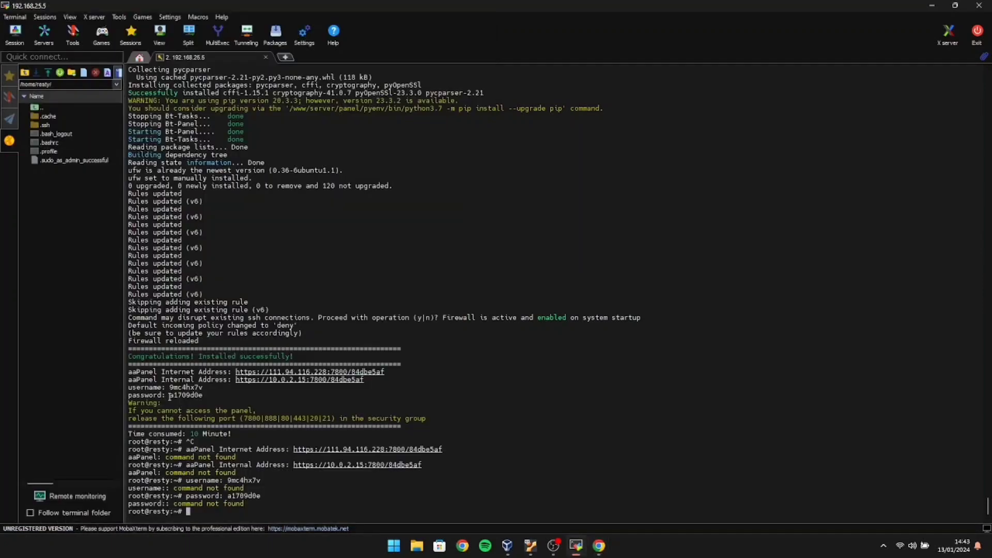
{"action": "left_click_drag", "start_coordinate": [170, 396], "coordinate": [204, 397]}
{"action": "left_click", "coordinate": [204, 396]}
{"action": "left_click", "coordinate": [599, 546]}
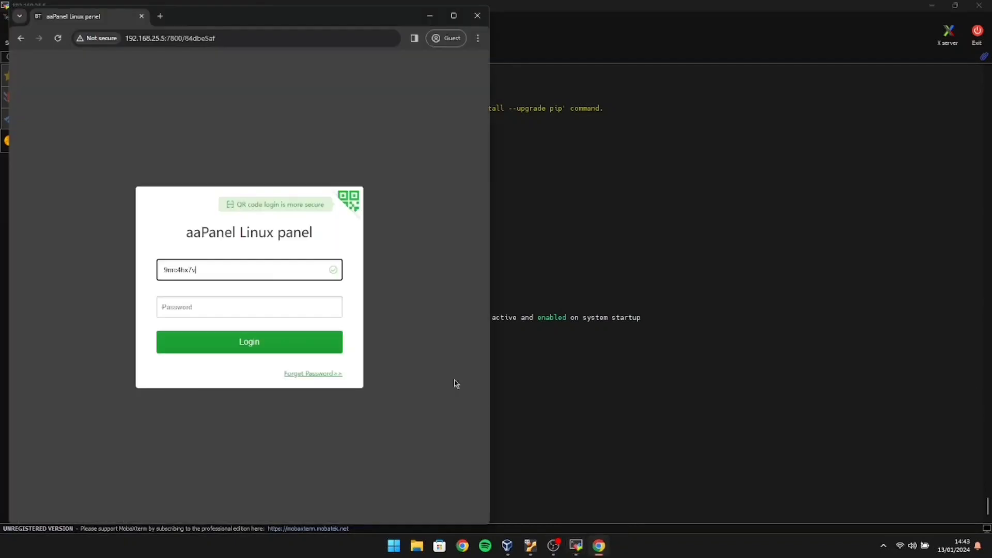
{"action": "left_click", "coordinate": [282, 316]}
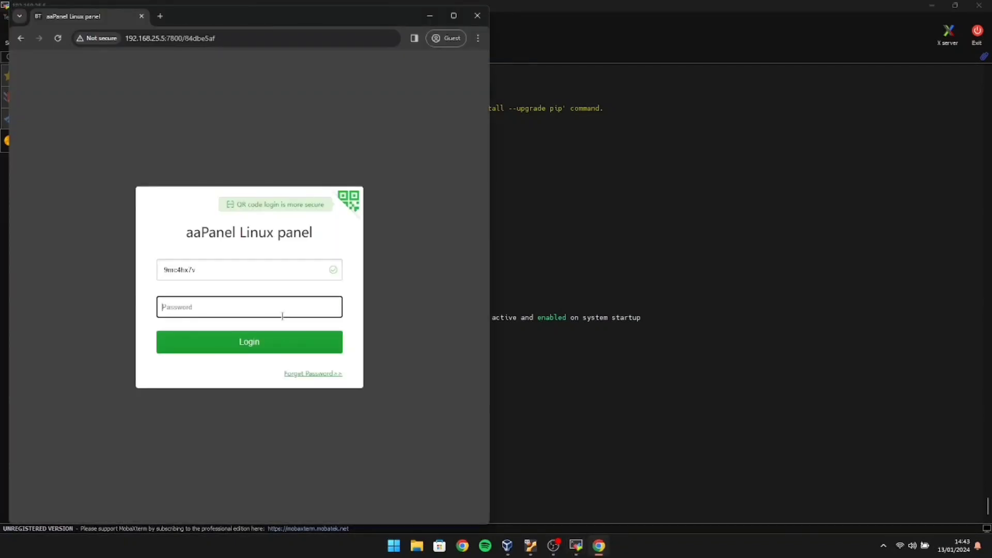
{"action": "key", "text": "ctrl+v"}
{"action": "left_click", "coordinate": [279, 341]}
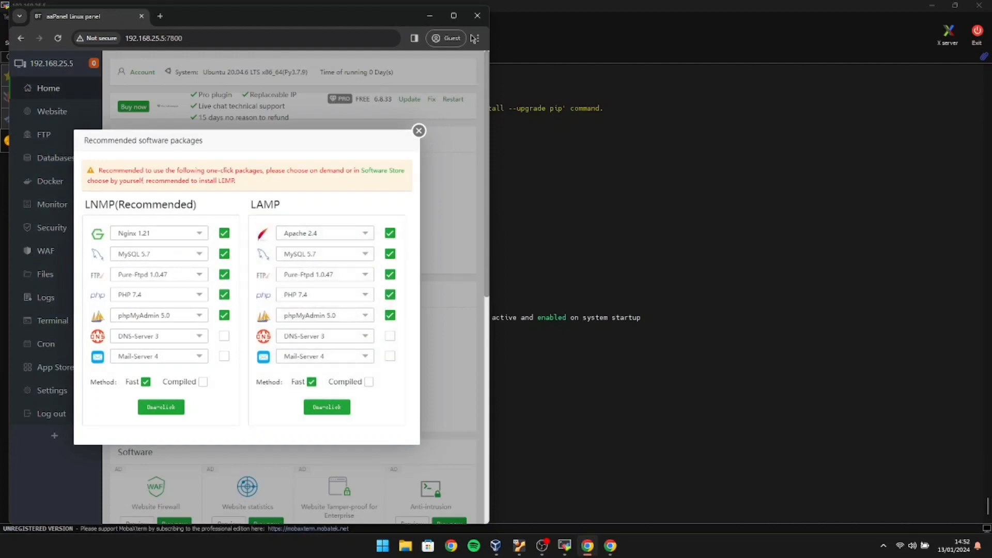
Start the LNMP one-click install with mariadb_10.4, without Pure-Ftpd and PHP.
{"action": "left_click", "coordinate": [454, 16]}
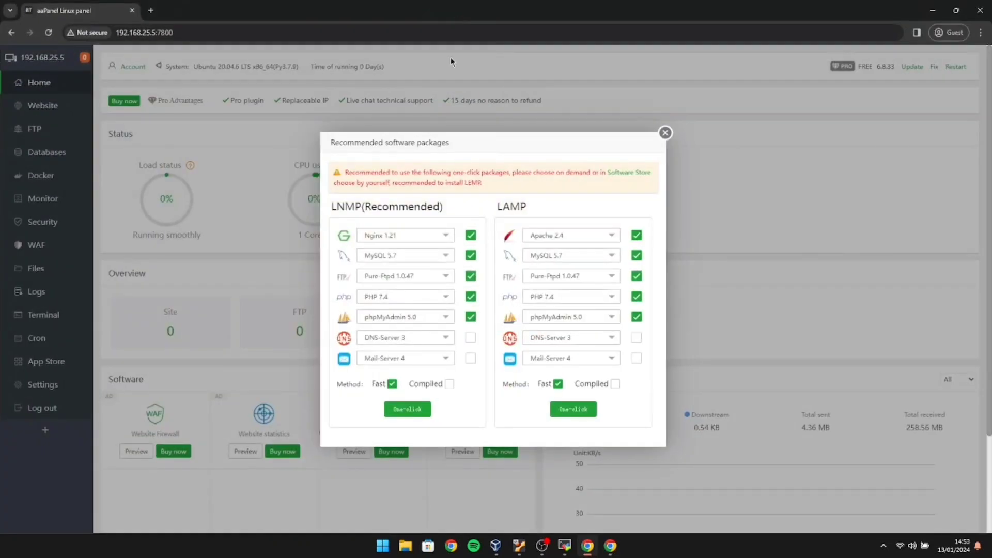
{"action": "left_click", "coordinate": [447, 255]}
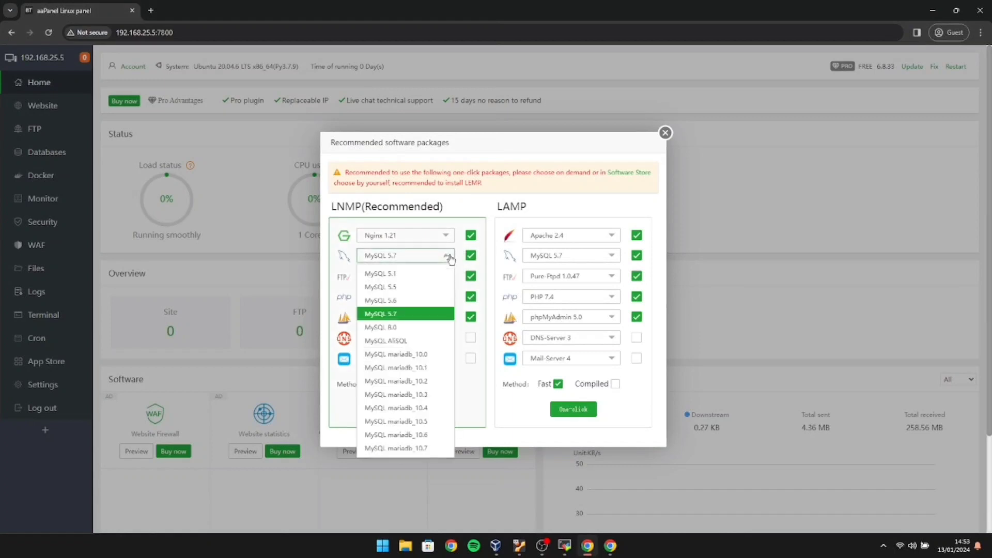
{"action": "left_click", "coordinate": [440, 409]}
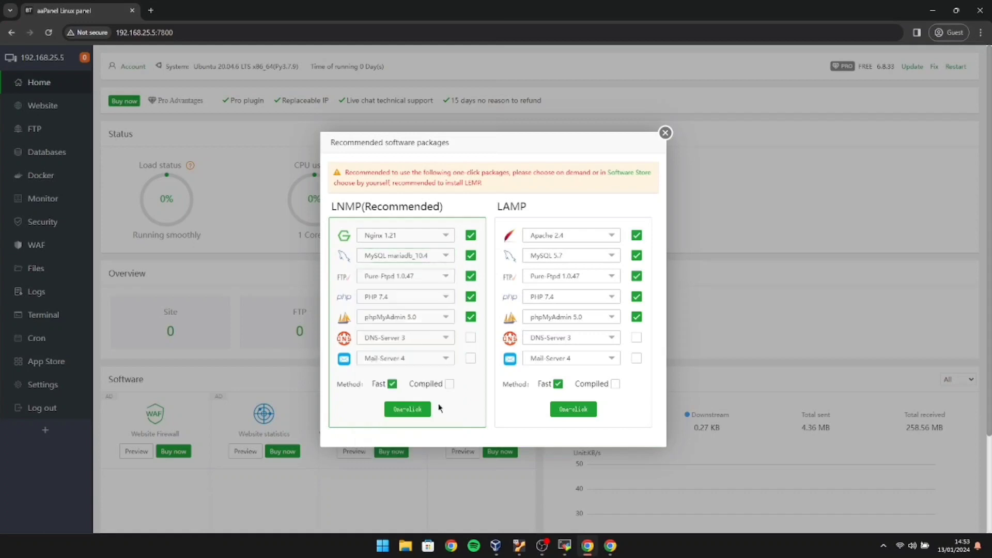
{"action": "left_click", "coordinate": [473, 277]}
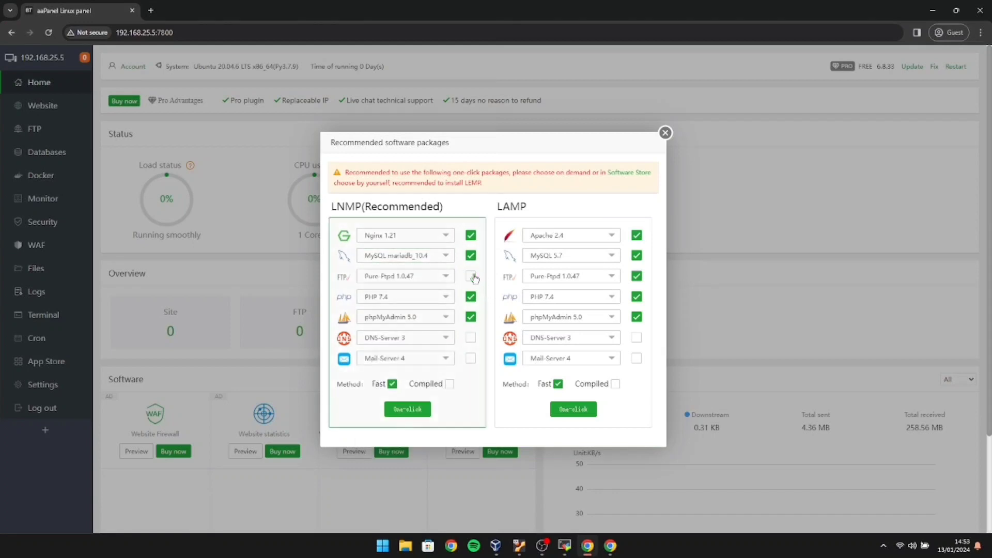
{"action": "left_click", "coordinate": [450, 297]}
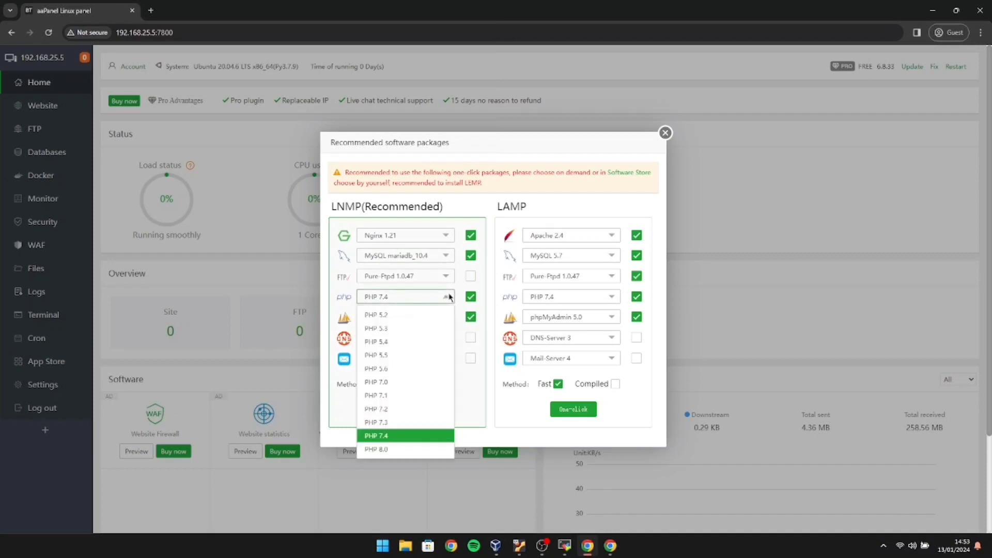
{"action": "left_click", "coordinate": [472, 300]}
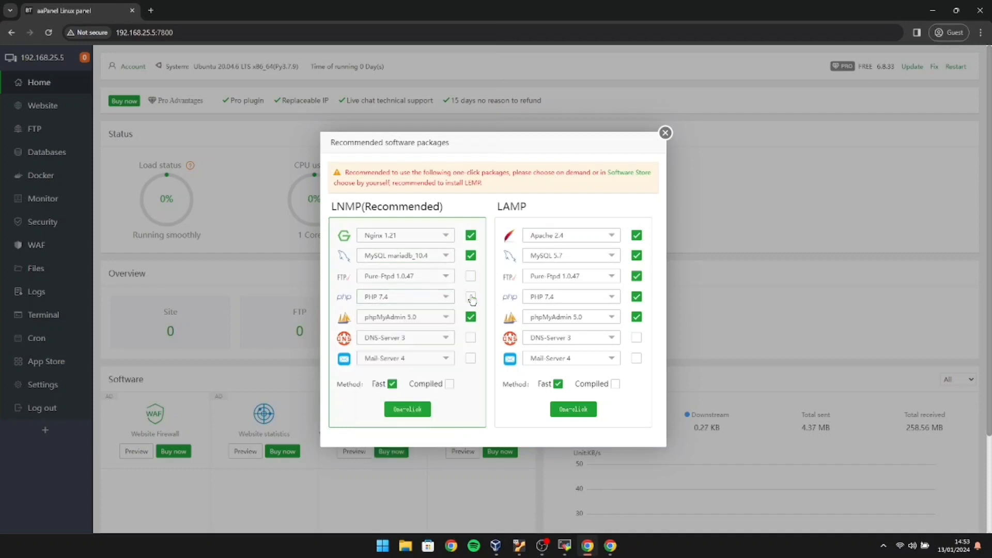
{"action": "left_click", "coordinate": [471, 298]}
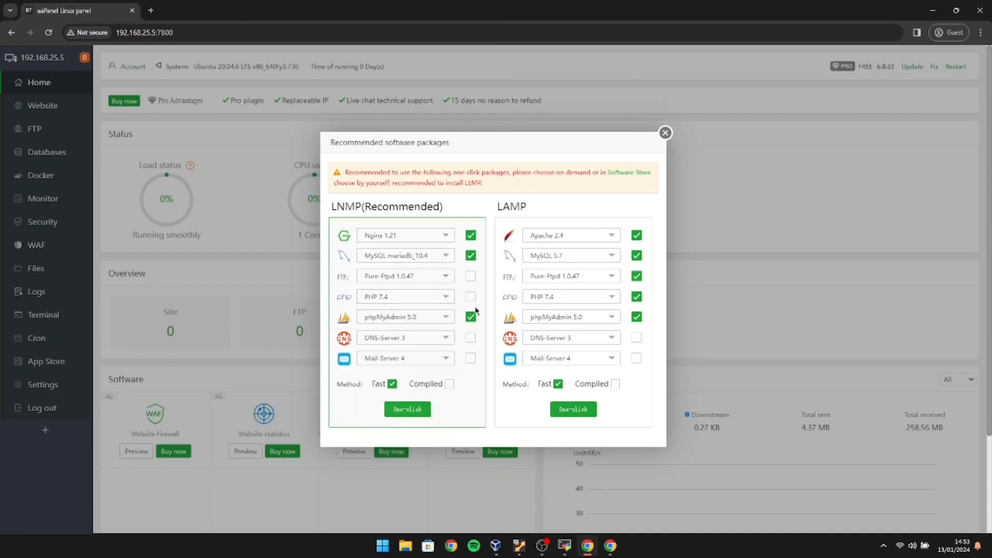
{"action": "left_click", "coordinate": [446, 298]}
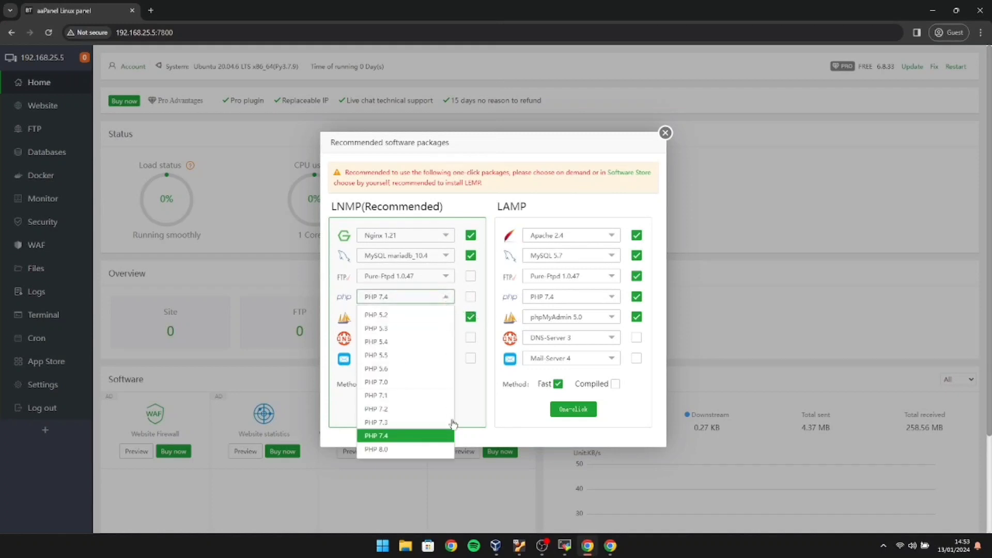
{"action": "left_click", "coordinate": [446, 300]}
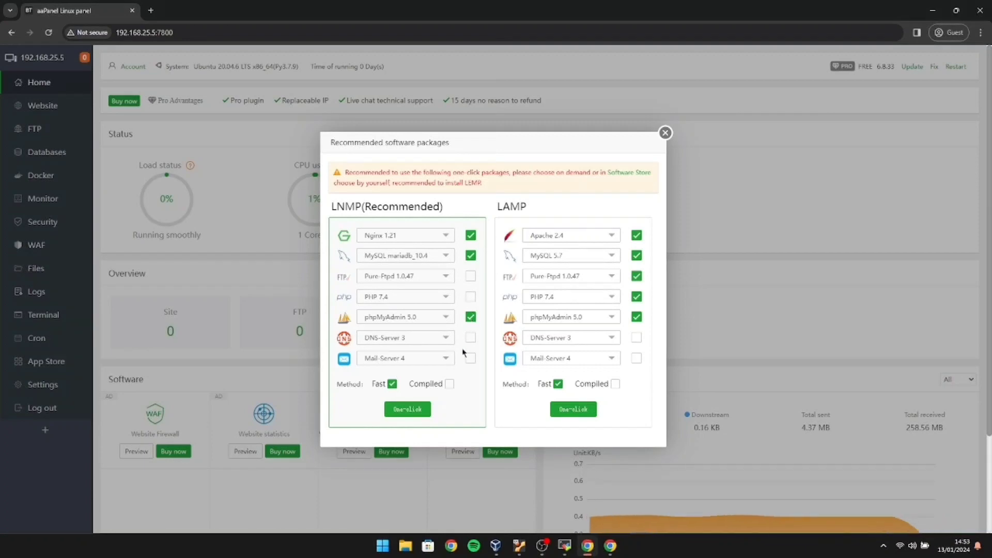
{"action": "left_click", "coordinate": [408, 409]}
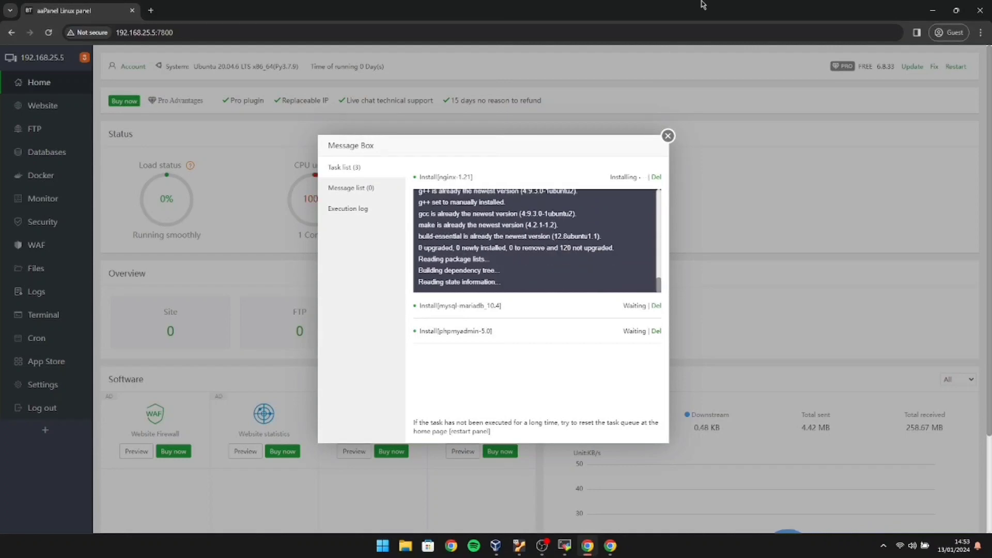
{"action": "left_click", "coordinate": [668, 136]}
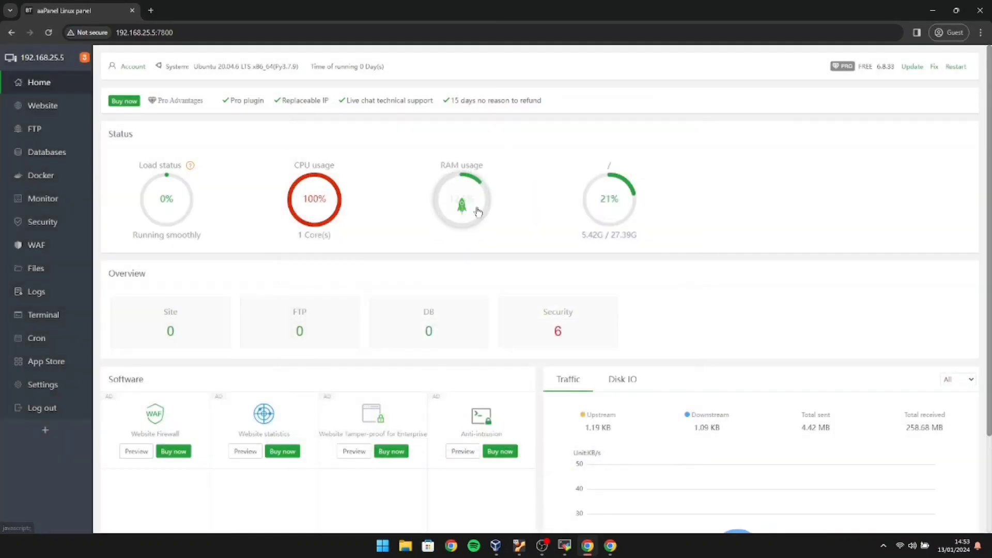
Search the App Store for php and fast-install PHP-8.1.
{"action": "left_click", "coordinate": [58, 362]}
{"action": "left_click", "coordinate": [196, 99]}
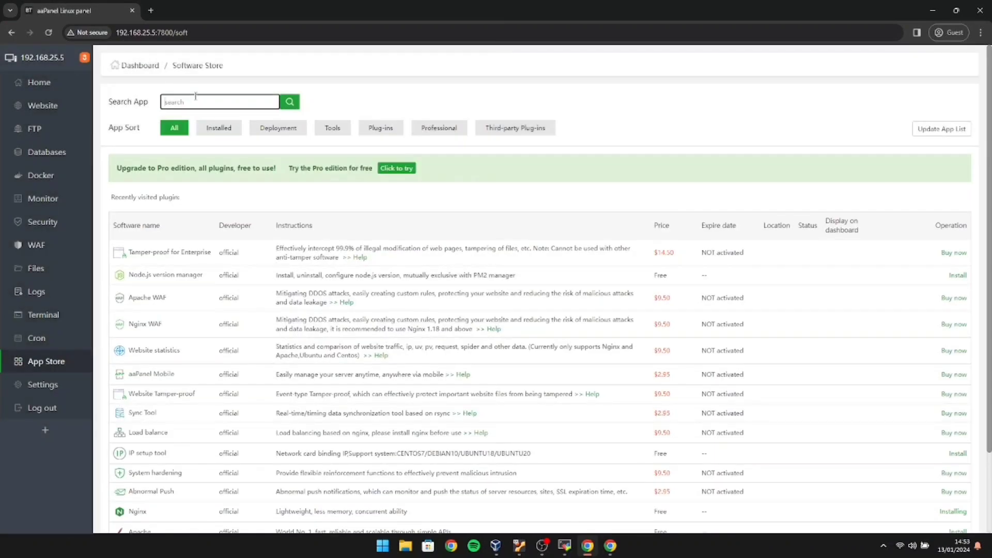
{"action": "type", "text": "php"}
{"action": "key", "text": "Return"}
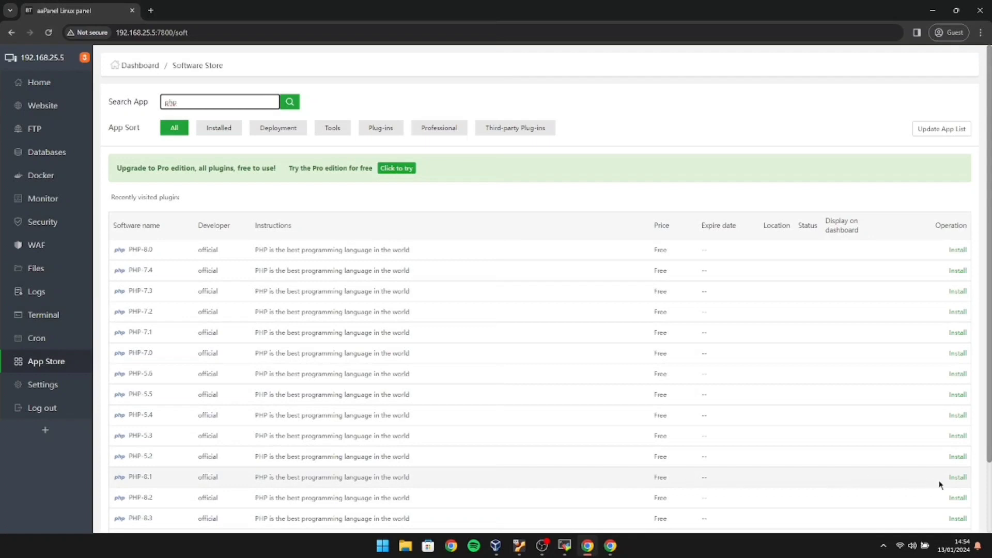
{"action": "left_click", "coordinate": [957, 477]}
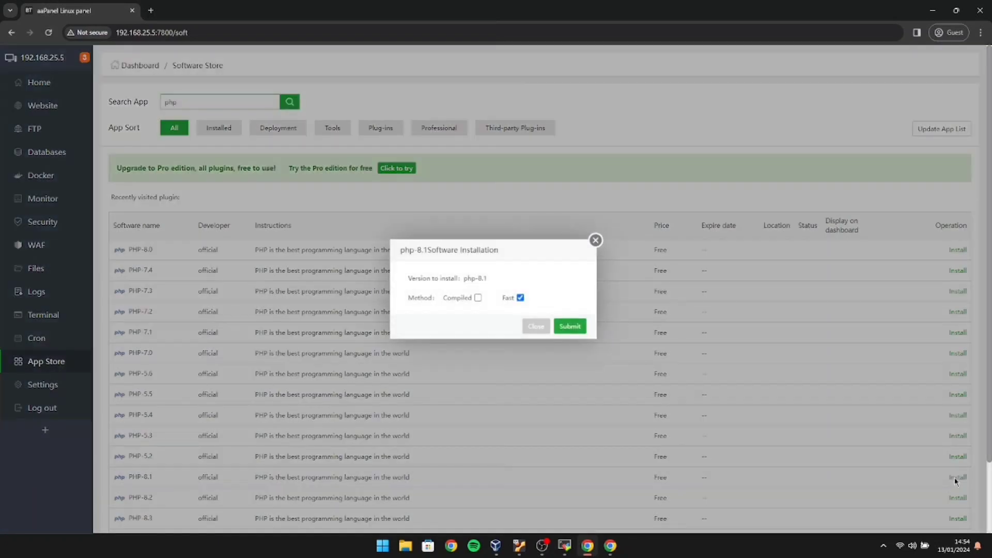
{"action": "left_click", "coordinate": [570, 327]}
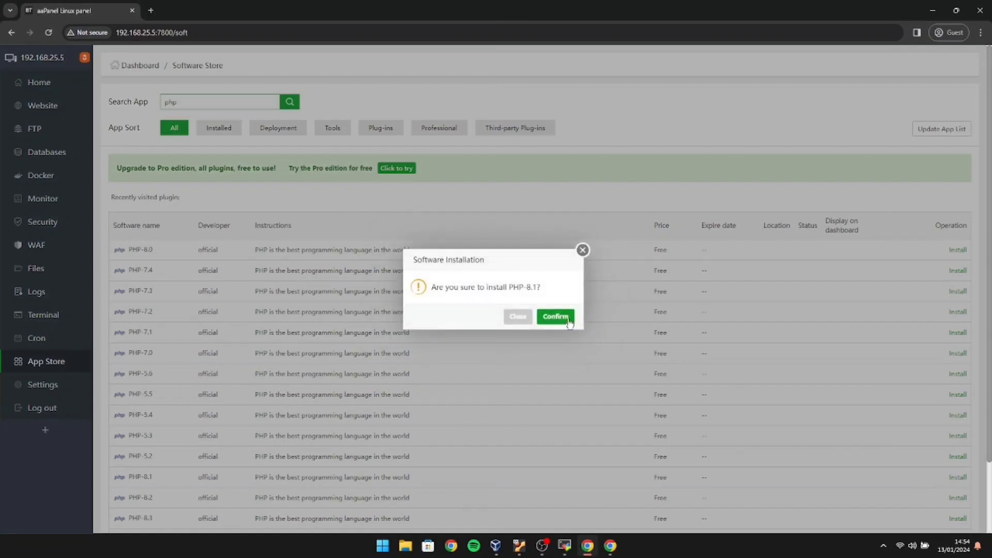
{"action": "left_click", "coordinate": [568, 319]}
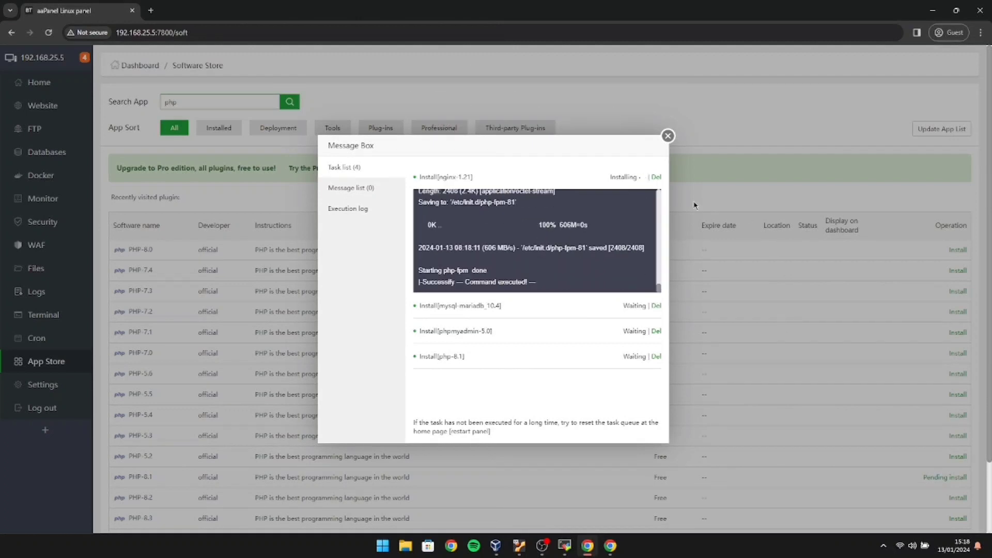
Check the finished install messages and filter the App Store to installed apps.
{"action": "left_click", "coordinate": [378, 189]}
{"action": "left_click", "coordinate": [378, 170]}
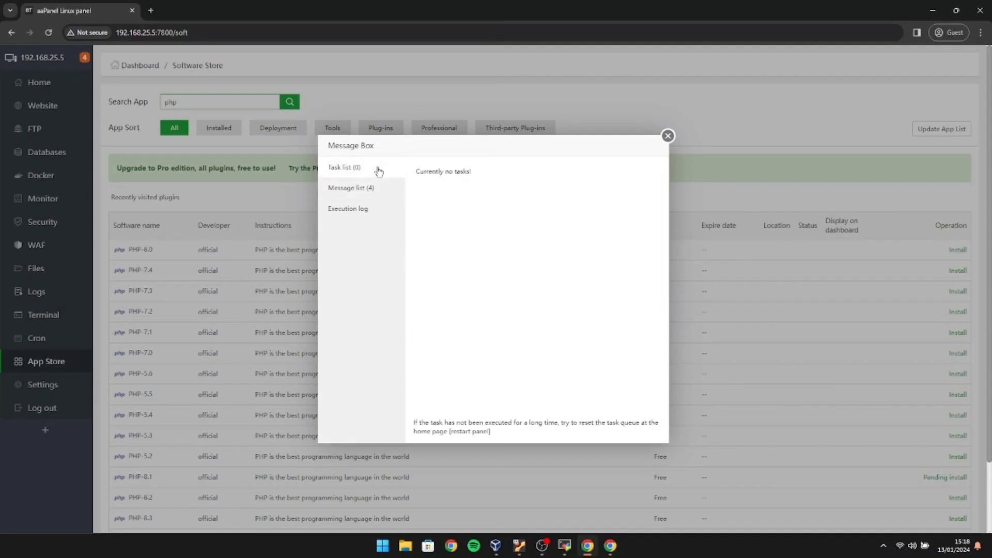
{"action": "left_click", "coordinate": [368, 188]}
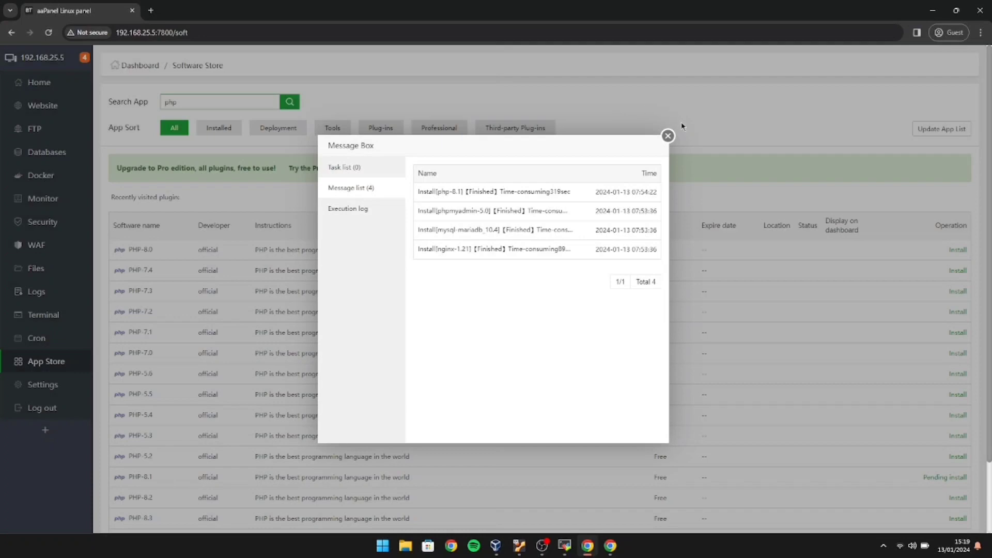
{"action": "left_click", "coordinate": [669, 137]}
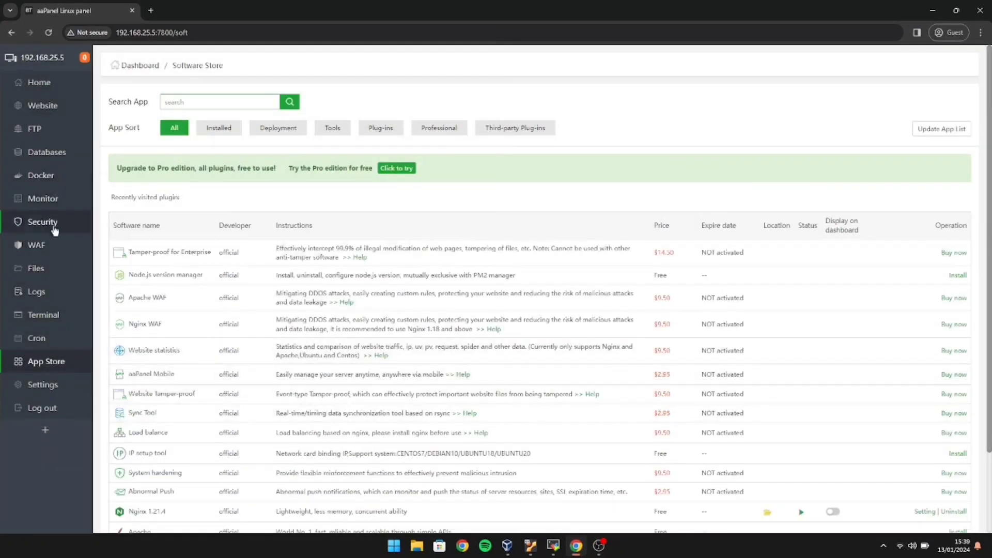
{"action": "left_click", "coordinate": [238, 128]}
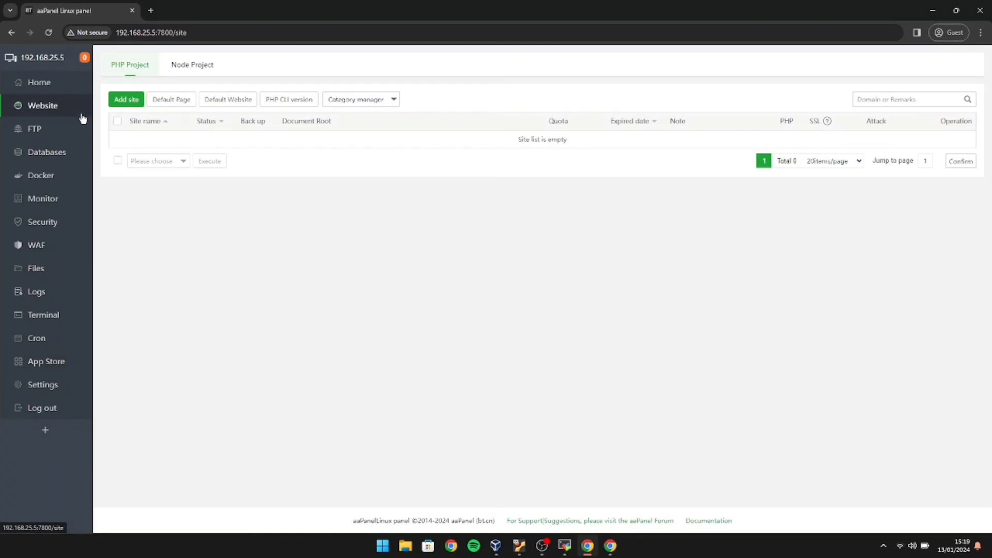
Start a new site with domain 192.168.25.5:80.
{"action": "left_click", "coordinate": [131, 102]}
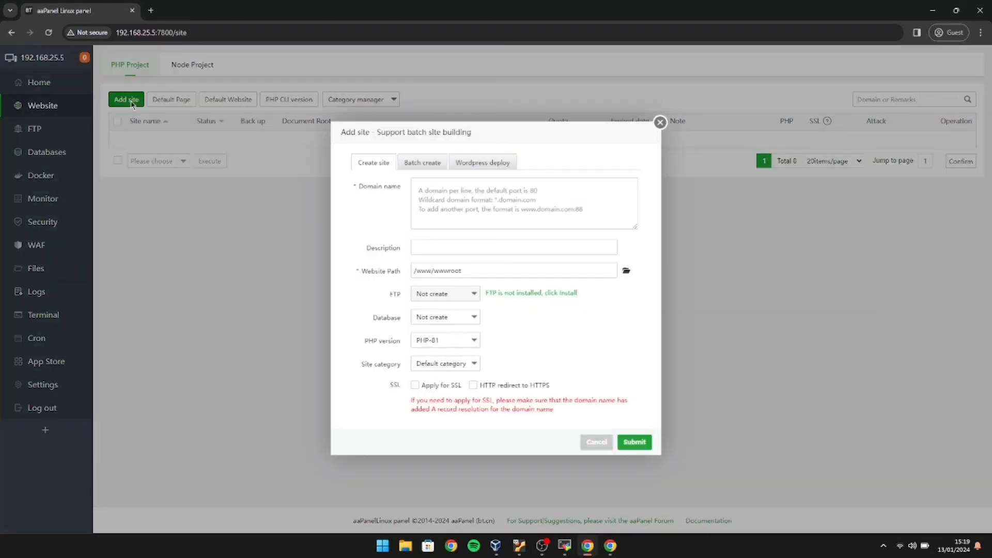
{"action": "left_click", "coordinate": [444, 192]}
{"action": "type", "text": "192.1"}
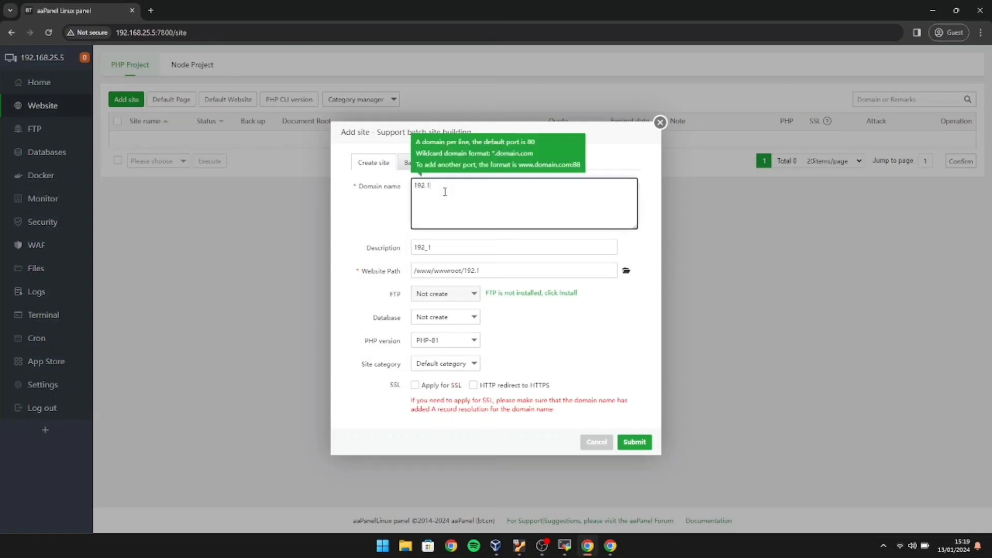
{"action": "type", "text": "68.25.5"}
{"action": "type", "text": ":80"}
Give the site a MySQL database named resty with a custom password and submit.
{"action": "left_click", "coordinate": [476, 322]}
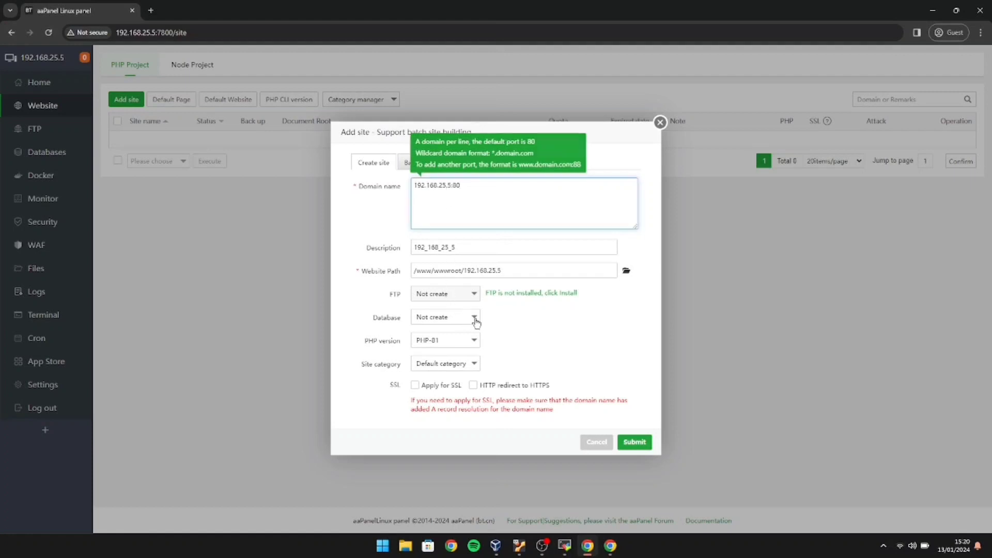
{"action": "left_click", "coordinate": [463, 347]}
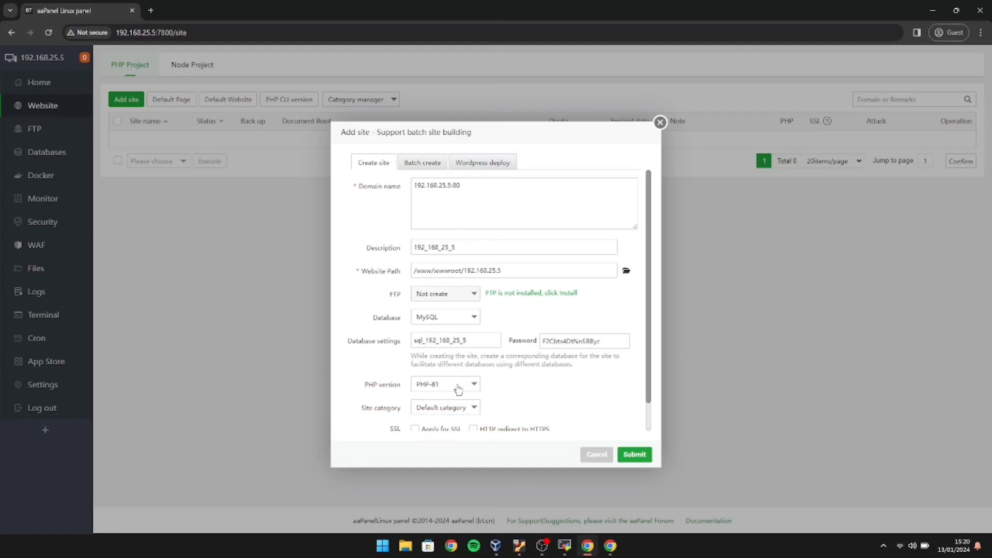
{"action": "left_click", "coordinate": [473, 340]}
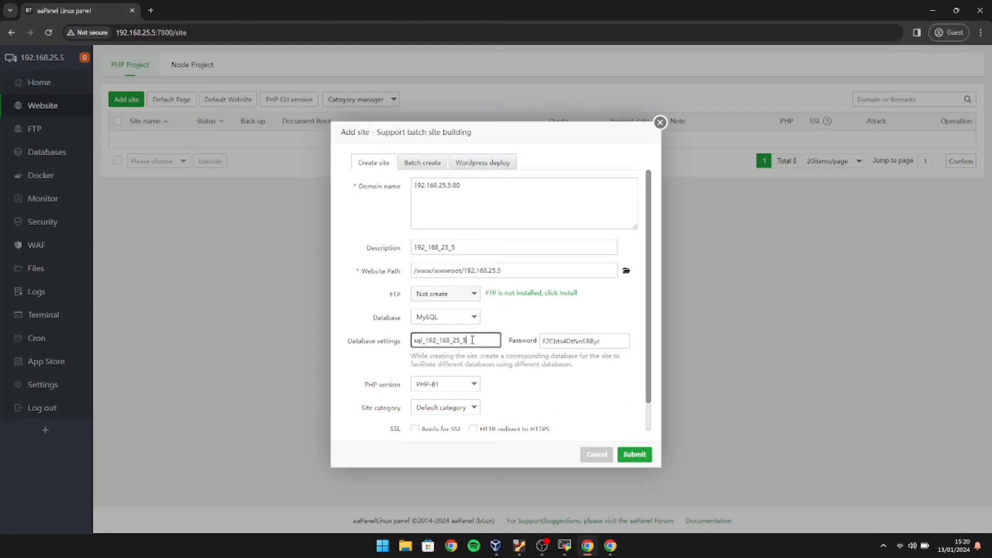
{"action": "key", "text": "BackSpace"}
{"action": "key", "text": "BackSpace"}
{"action": "key", "text": "BackSpace"}
{"action": "key", "text": "BackSpace"}
{"action": "key", "text": "BackSpace"}
{"action": "key", "text": "BackSpace"}
{"action": "key", "text": "BackSpace"}
{"action": "key", "text": "BackSpace"}
{"action": "key", "text": "BackSpace"}
{"action": "key", "text": "BackSpace"}
{"action": "key", "text": "BackSpace"}
{"action": "key", "text": "BackSpace"}
{"action": "key", "text": "BackSpace"}
{"action": "key", "text": "BackSpace"}
{"action": "key", "text": "BackSpace"}
{"action": "left_click", "coordinate": [575, 341]}
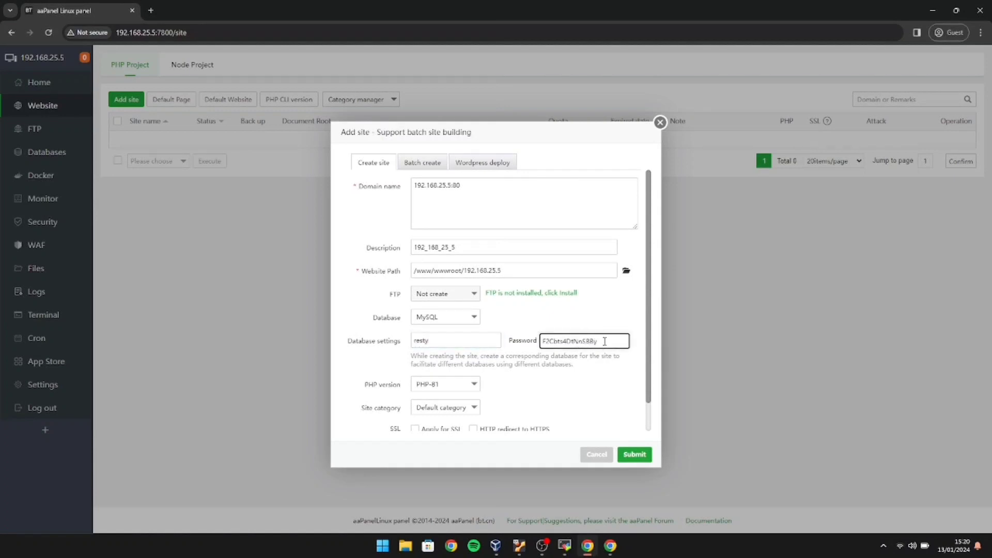
{"action": "key", "text": "BackSpace"}
{"action": "key", "text": "BackSpace"}
{"action": "key", "text": "BackSpace"}
{"action": "key", "text": "BackSpace"}
{"action": "key", "text": "BackSpace"}
{"action": "key", "text": "BackSpace"}
{"action": "key", "text": "BackSpace"}
{"action": "key", "text": "BackSpace"}
{"action": "key", "text": "BackSpace"}
{"action": "key", "text": "BackSpace"}
{"action": "key", "text": "BackSpace"}
{"action": "key", "text": "BackSpace"}
{"action": "key", "text": "BackSpace"}
{"action": "key", "text": "BackSpace"}
{"action": "key", "text": "BackSpace"}
{"action": "left_click", "coordinate": [629, 455]}
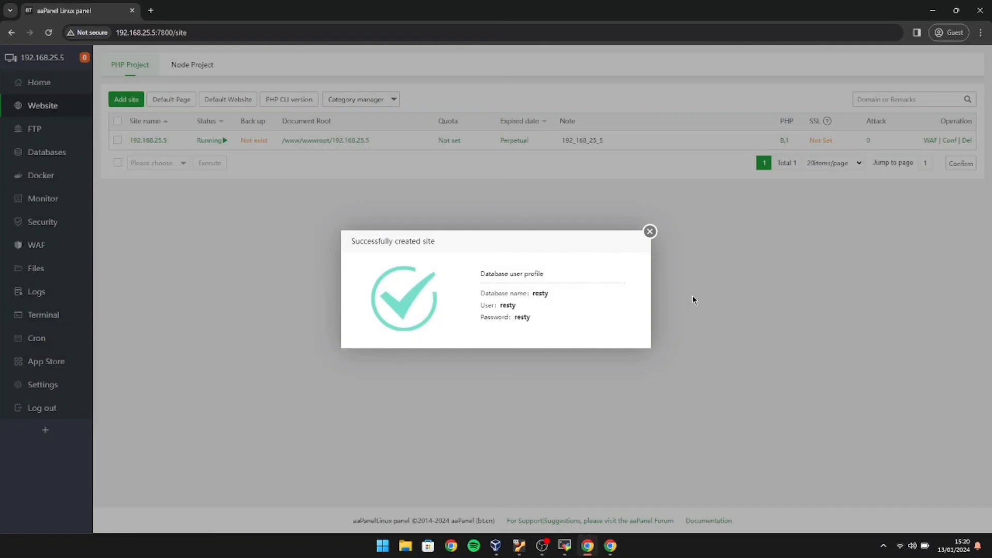
Open 192.168.25.5 from the site settings in a new tab to see its default page, then close settings.
{"action": "left_click", "coordinate": [650, 231]}
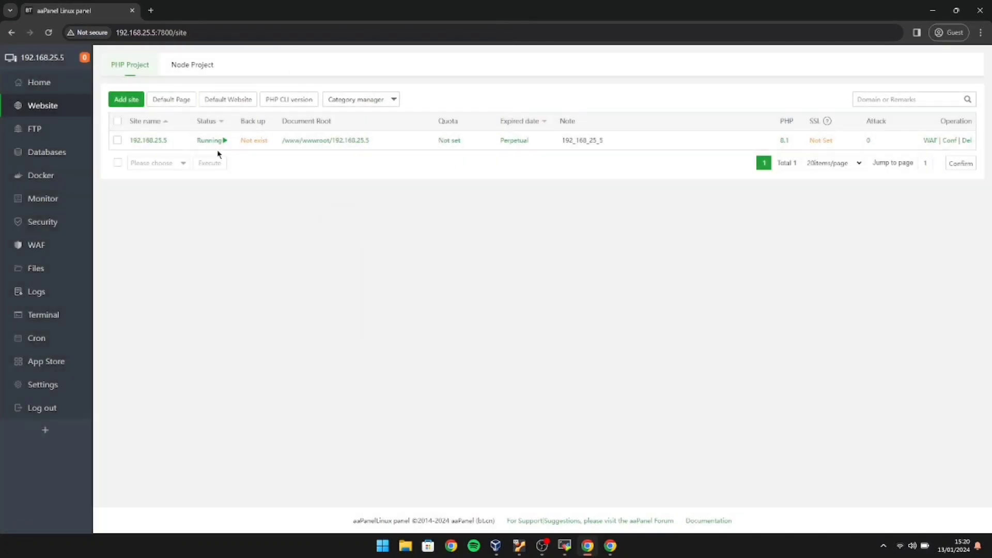
{"action": "left_click", "coordinate": [154, 140]}
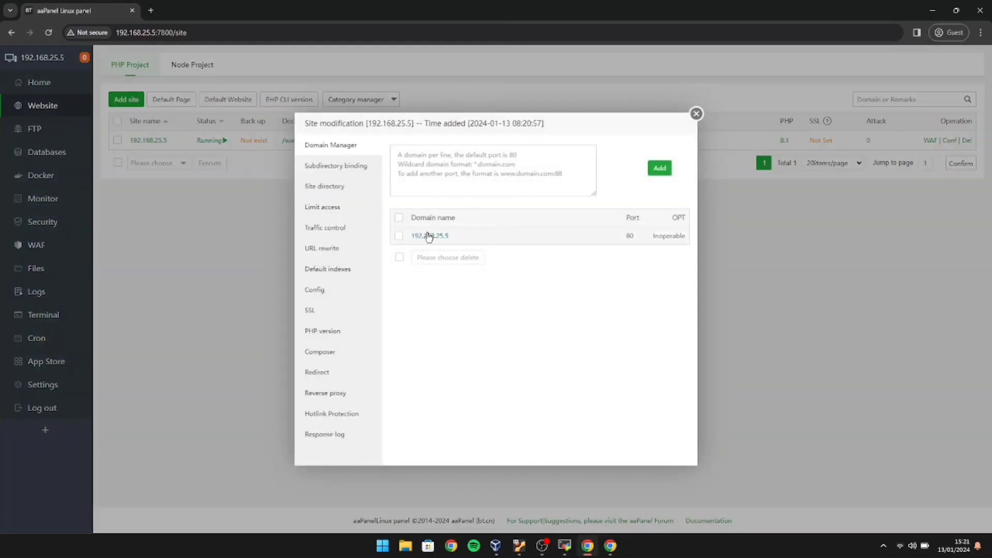
{"action": "left_click", "coordinate": [428, 237]}
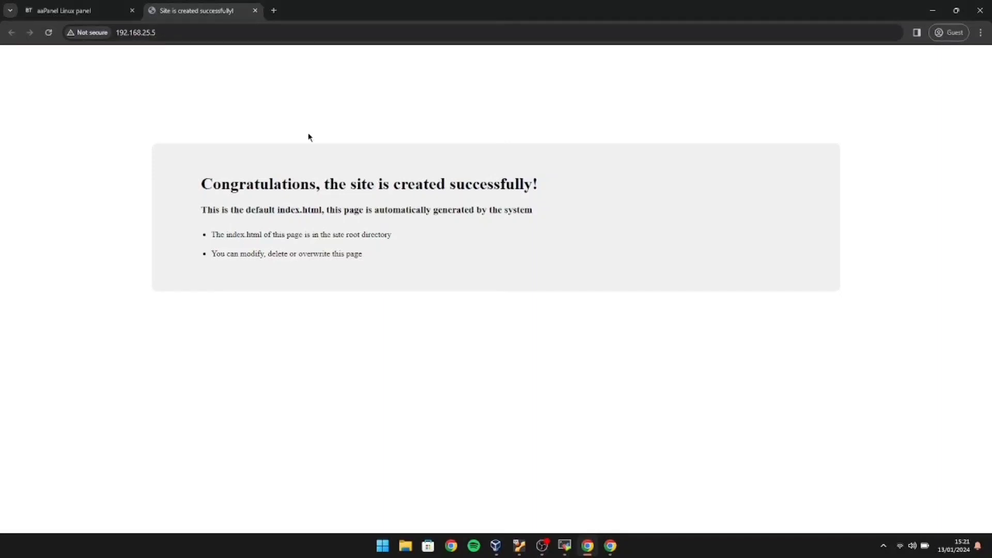
{"action": "left_click", "coordinate": [121, 18]}
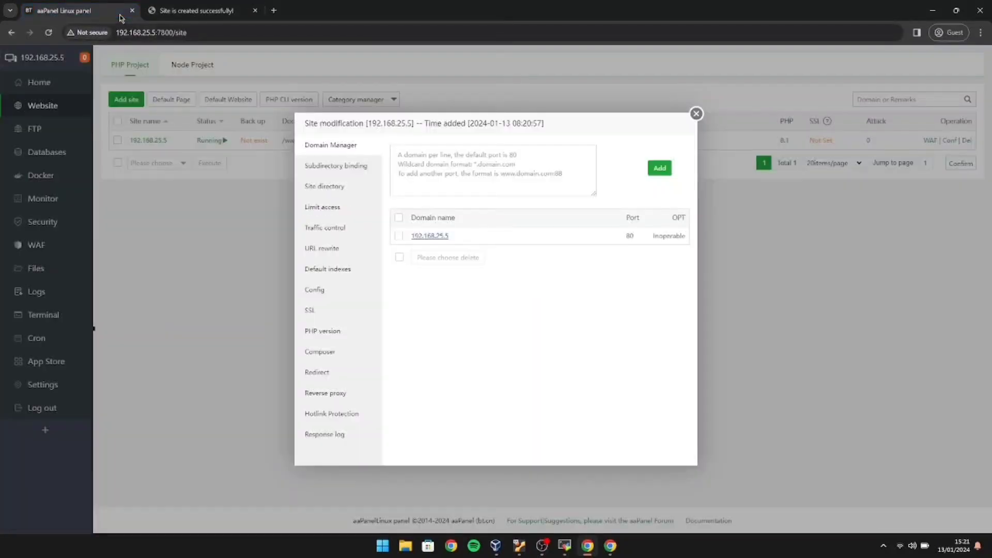
{"action": "left_click", "coordinate": [696, 113]}
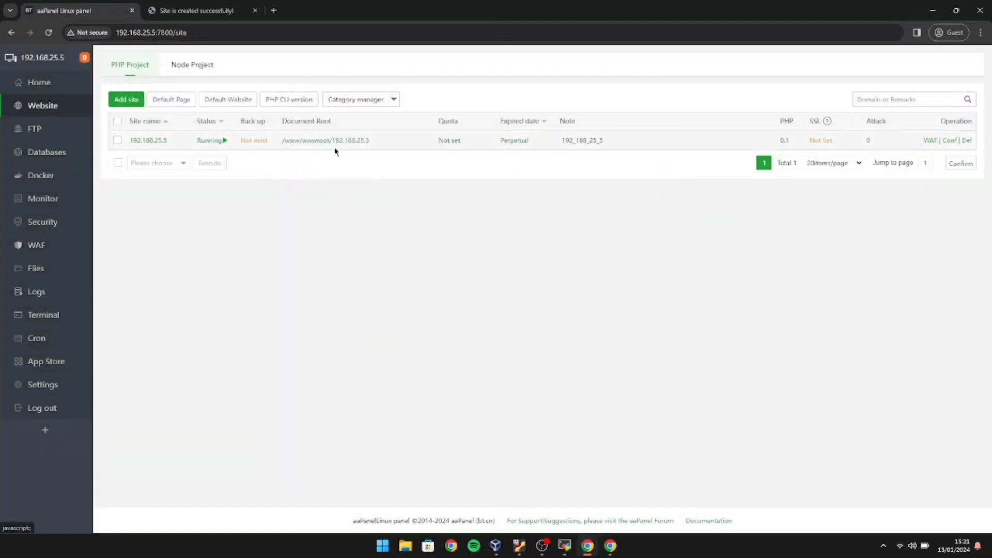
Upload latest.zip from Downloads into /www/wwwroot through aaPanel's file manager.
{"action": "left_click", "coordinate": [62, 266]}
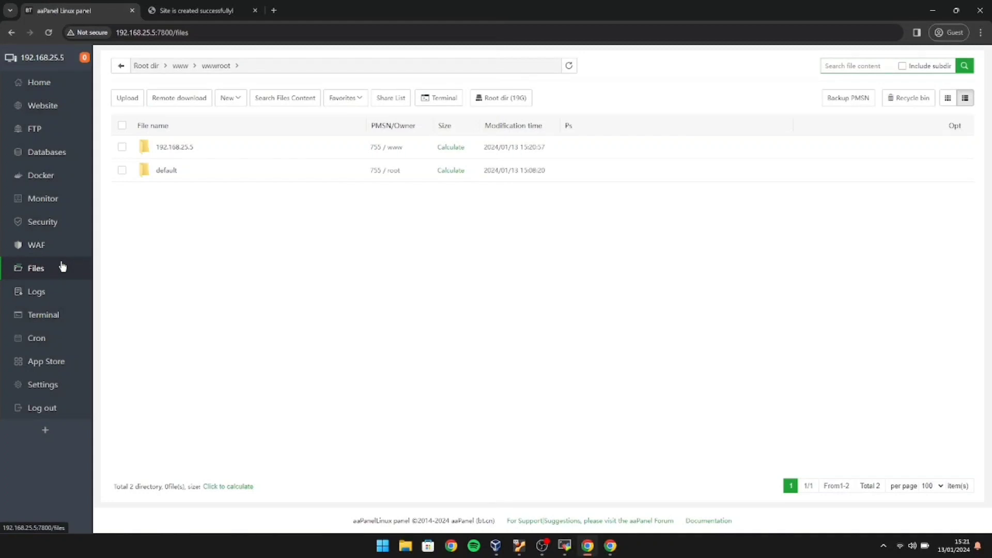
{"action": "left_click", "coordinate": [134, 98]}
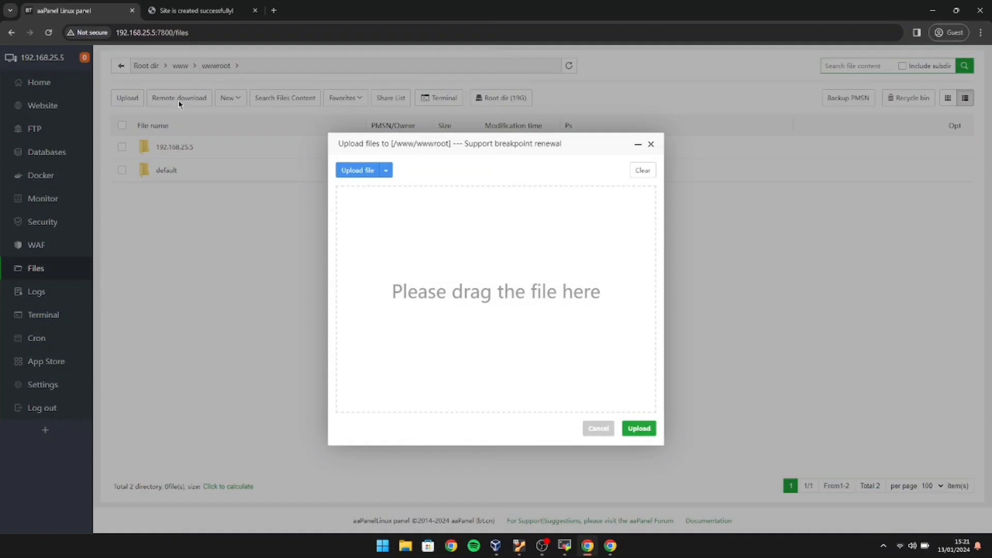
{"action": "left_click", "coordinate": [356, 172]}
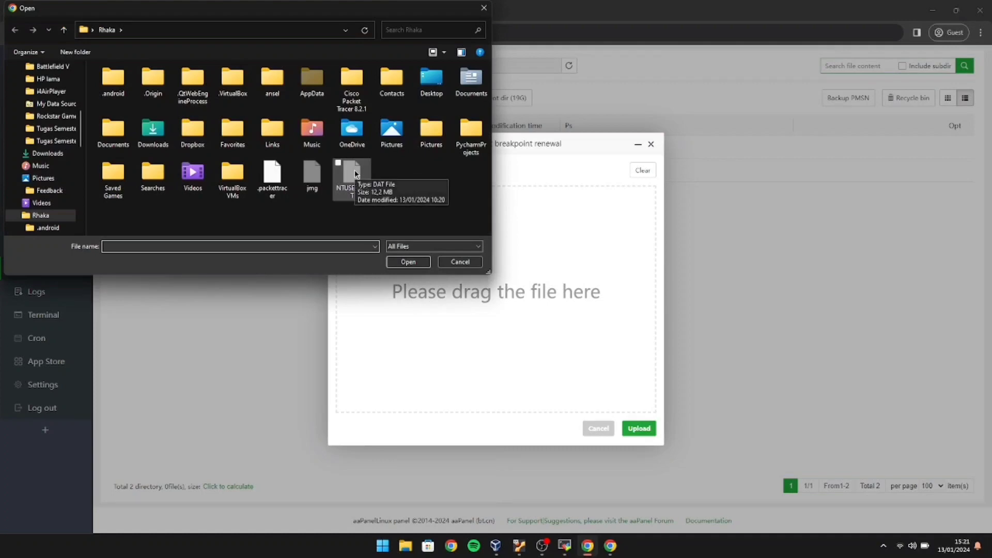
{"action": "left_click", "coordinate": [58, 155]}
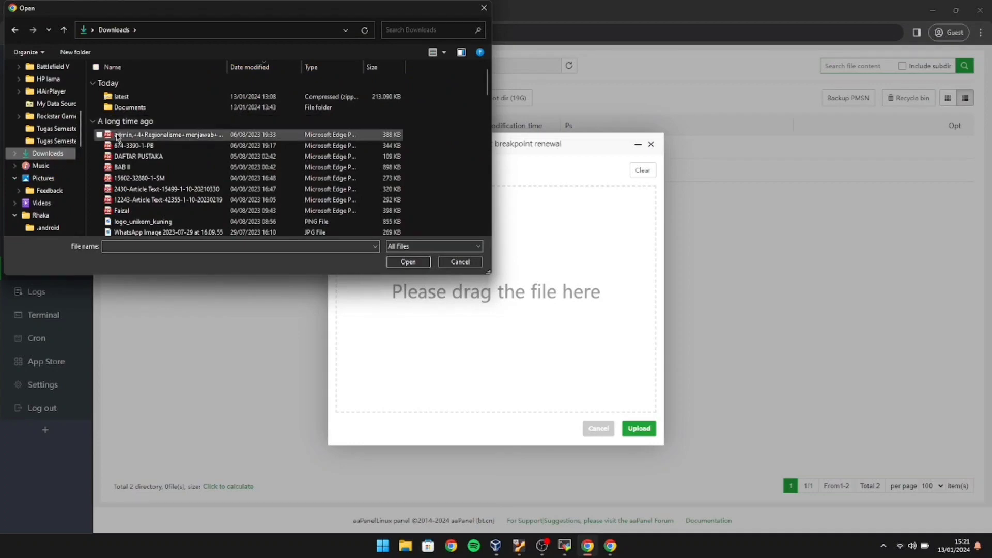
{"action": "left_click", "coordinate": [123, 98]}
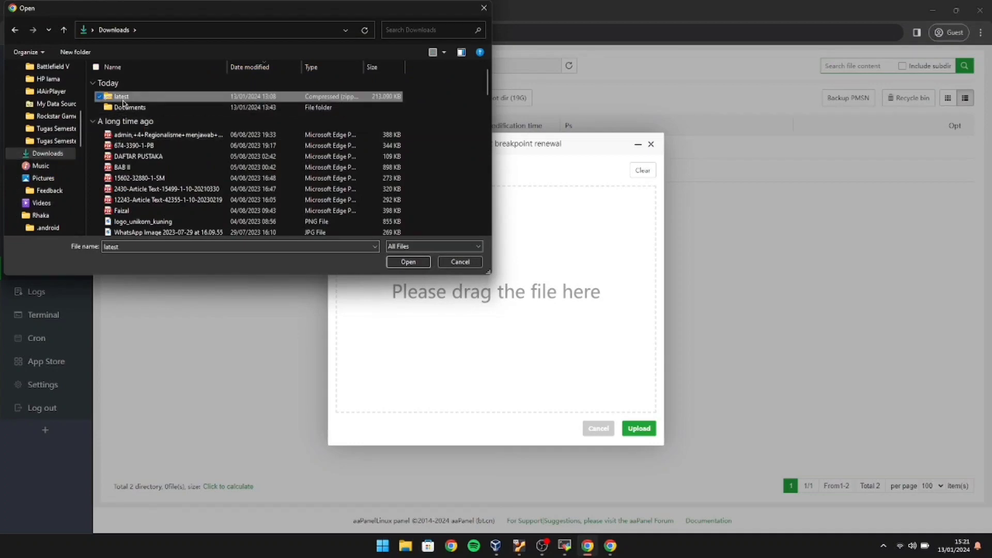
{"action": "double_click", "coordinate": [123, 98]}
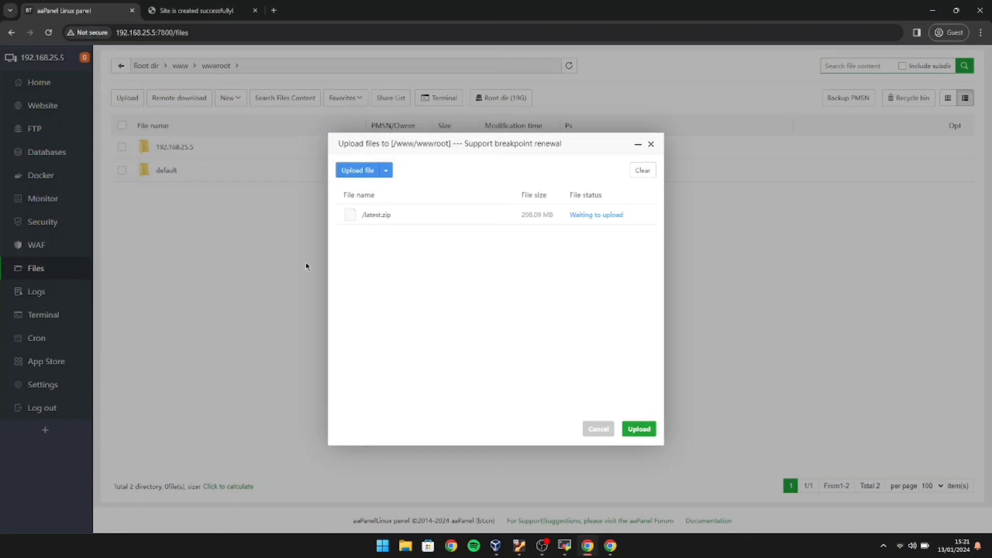
{"action": "left_click", "coordinate": [638, 429]}
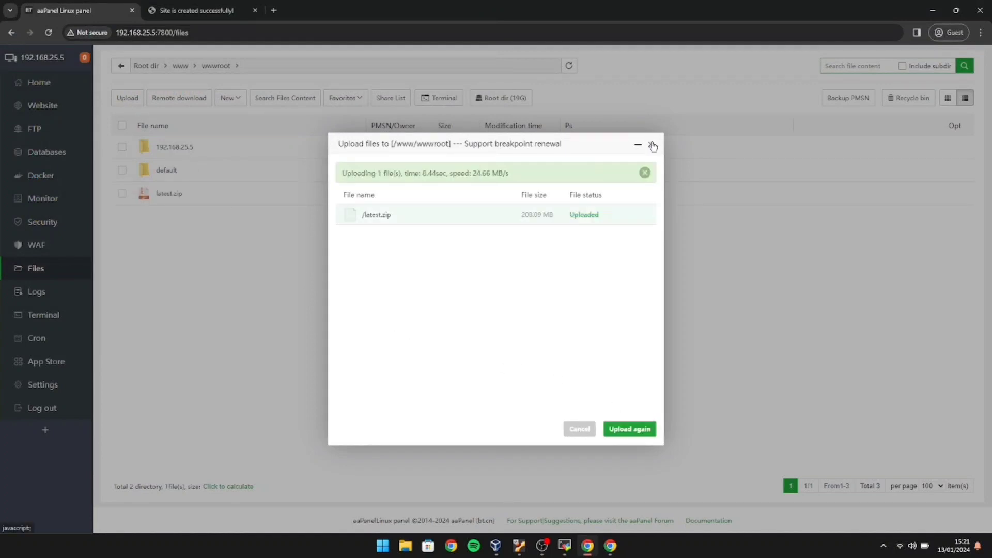
{"action": "left_click", "coordinate": [652, 145]}
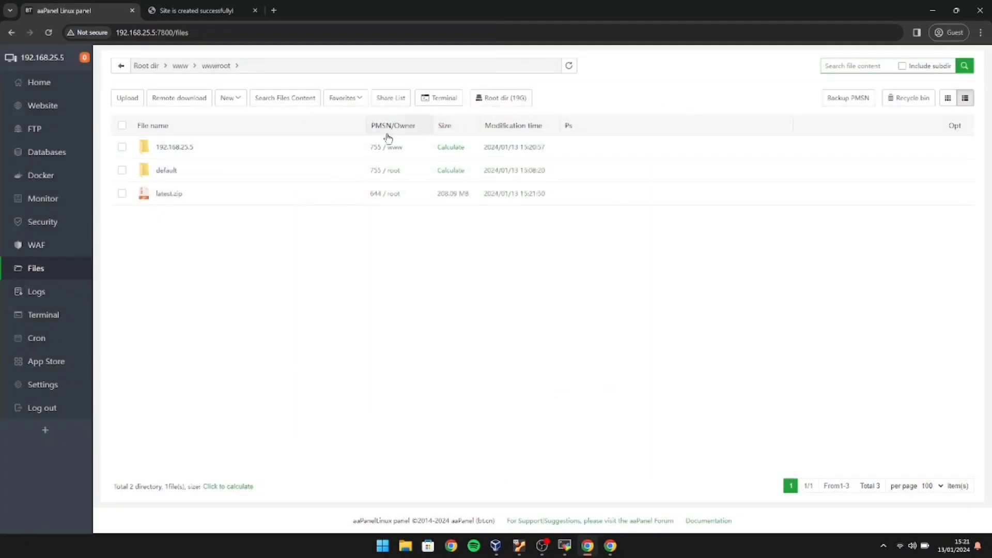
Unzip latest.zip into /www/wwwroot, producing a nextcloud folder.
{"action": "right_click", "coordinate": [328, 193]}
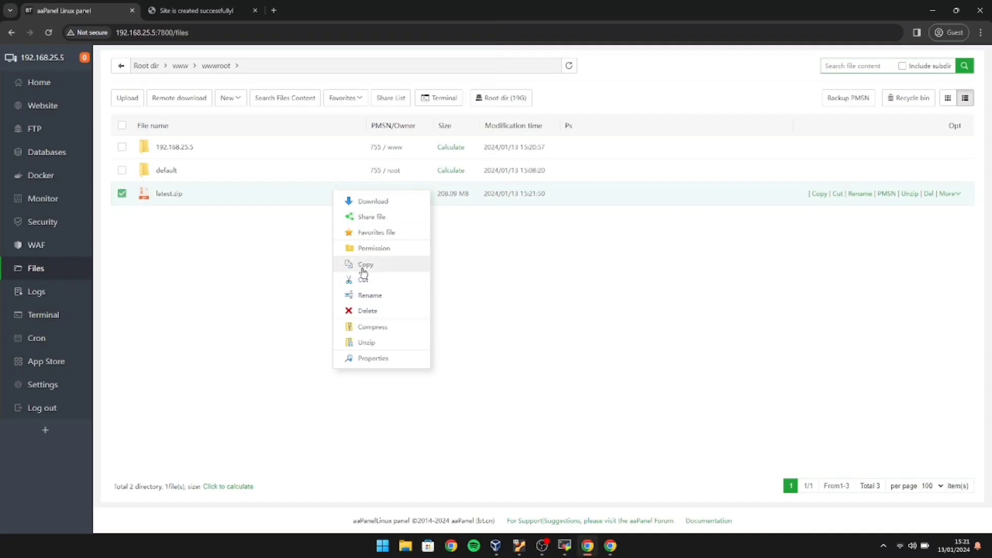
{"action": "left_click", "coordinate": [371, 342]}
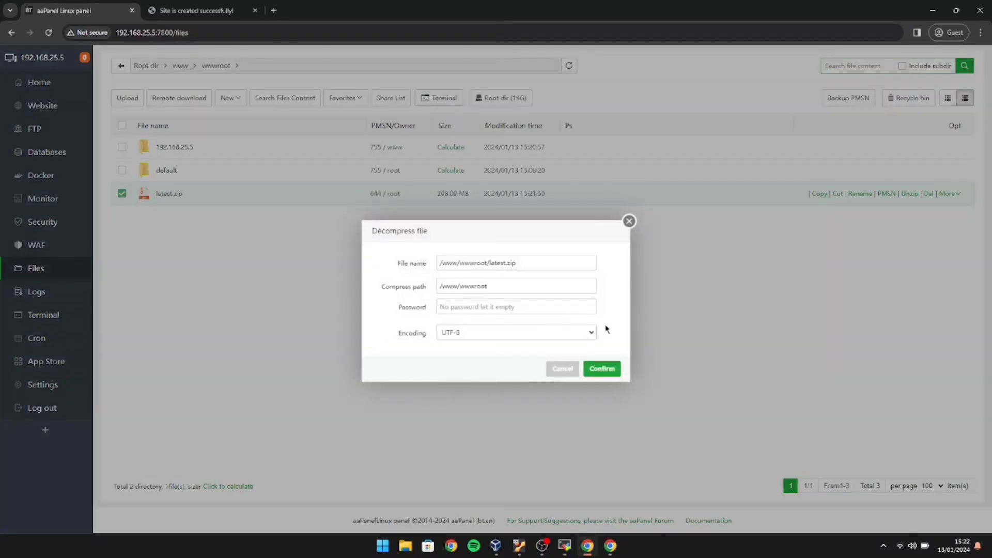
{"action": "left_click", "coordinate": [600, 370]}
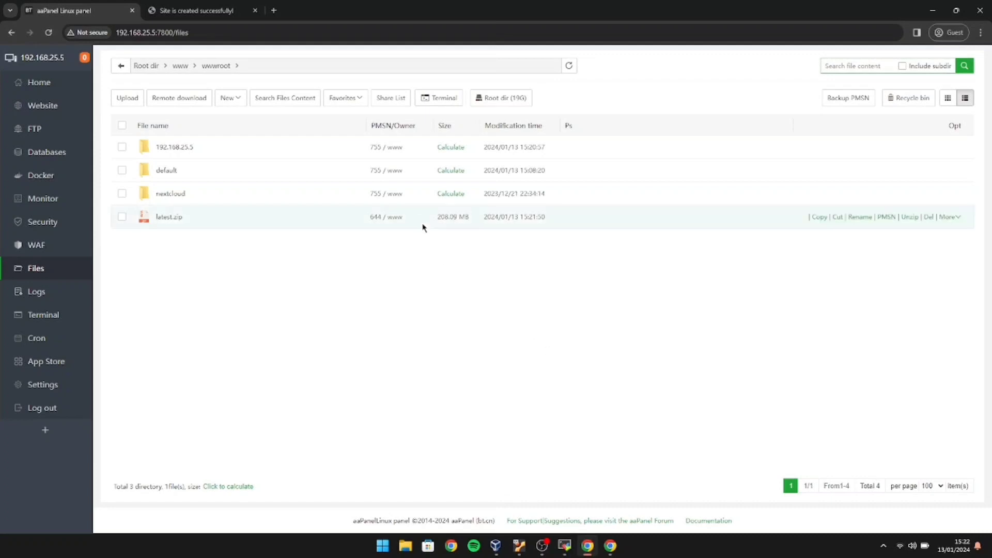
Select everything inside the nextcloud folder and cut it for moving.
{"action": "double_click", "coordinate": [418, 204]}
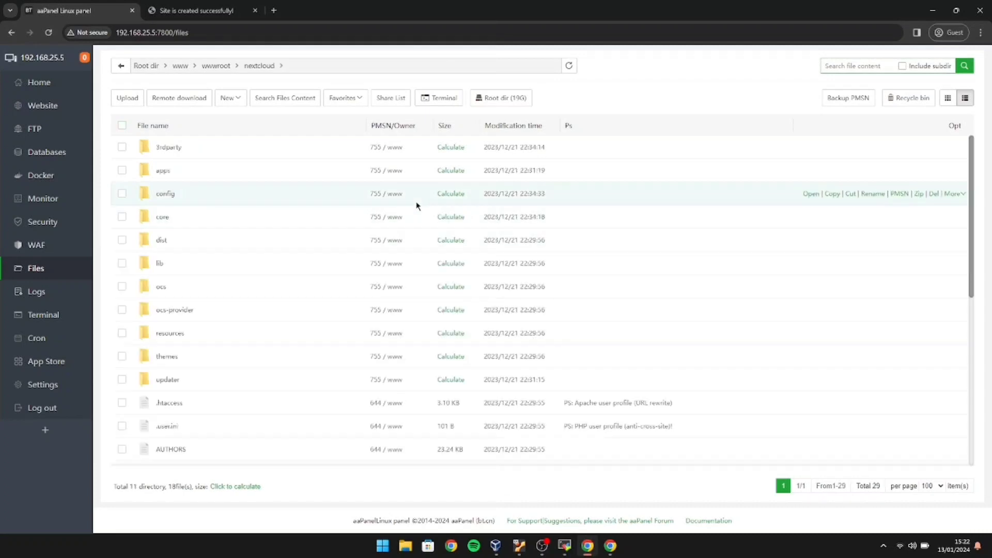
{"action": "left_click", "coordinate": [122, 127]}
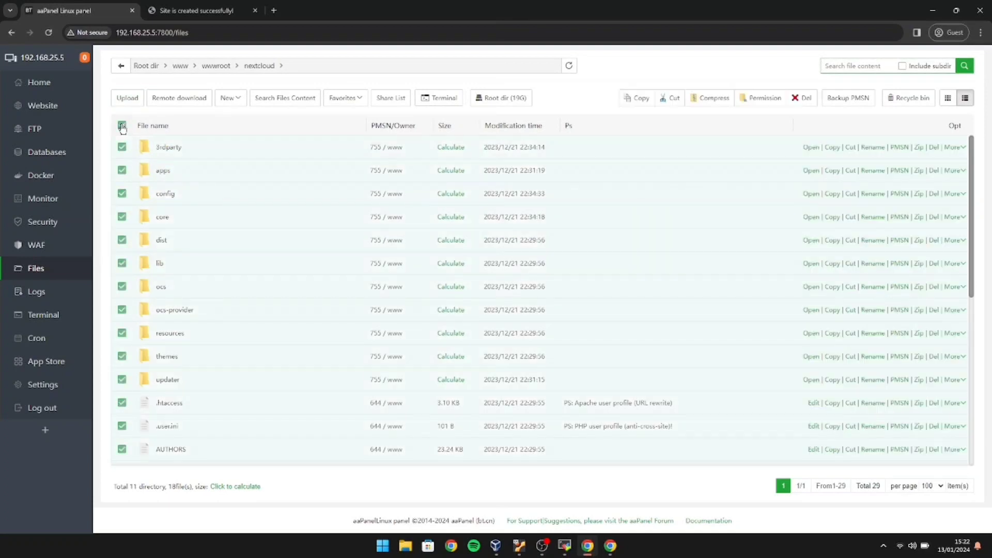
{"action": "right_click", "coordinate": [358, 236]}
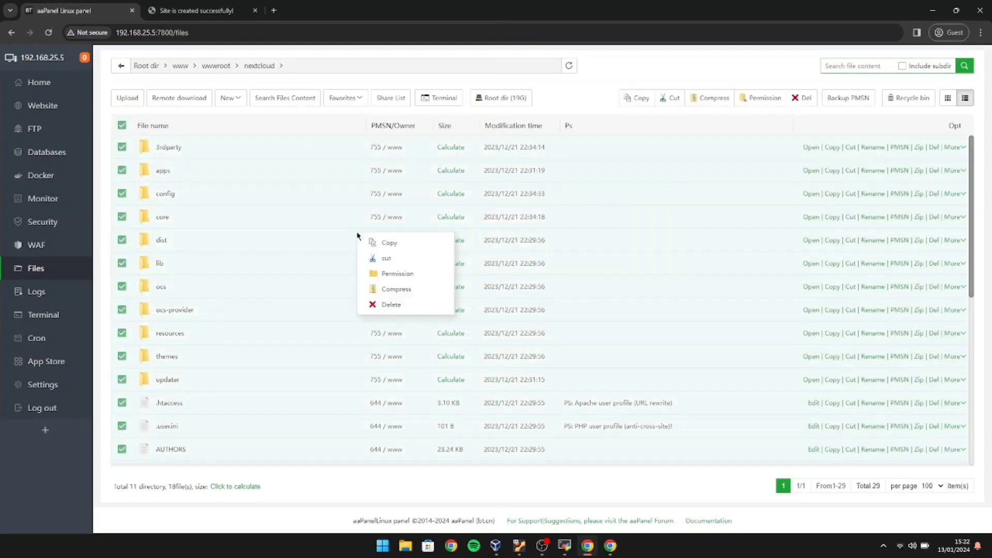
{"action": "left_click", "coordinate": [383, 258]}
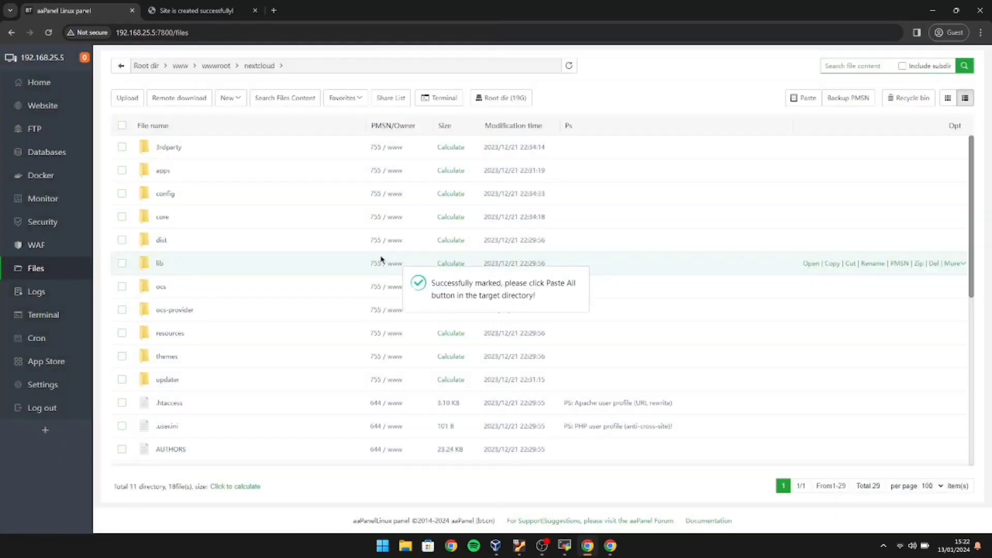
Paste the files into the 192.168.25.5 site folder, answering captcha 7 and overwriting existing files.
{"action": "left_click", "coordinate": [120, 67]}
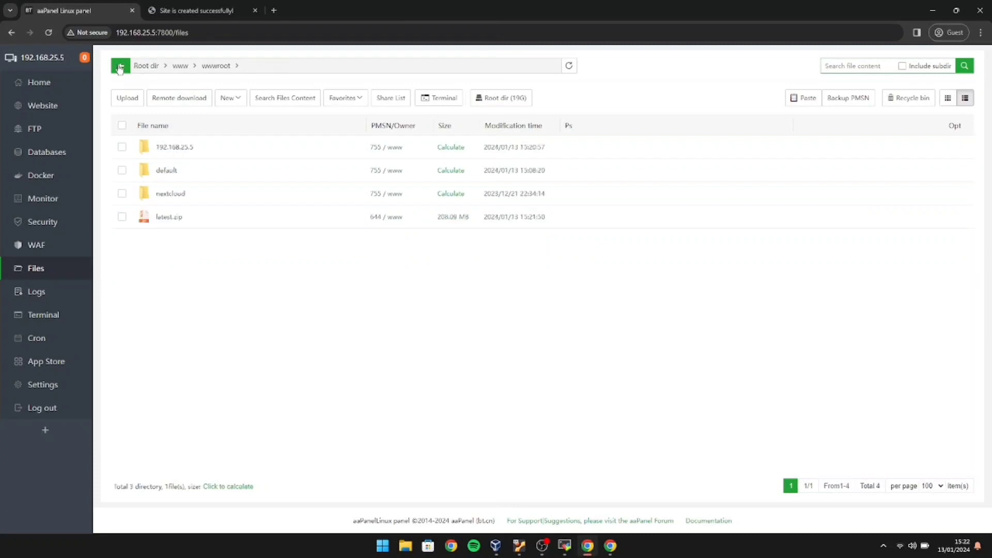
{"action": "left_click", "coordinate": [193, 148]}
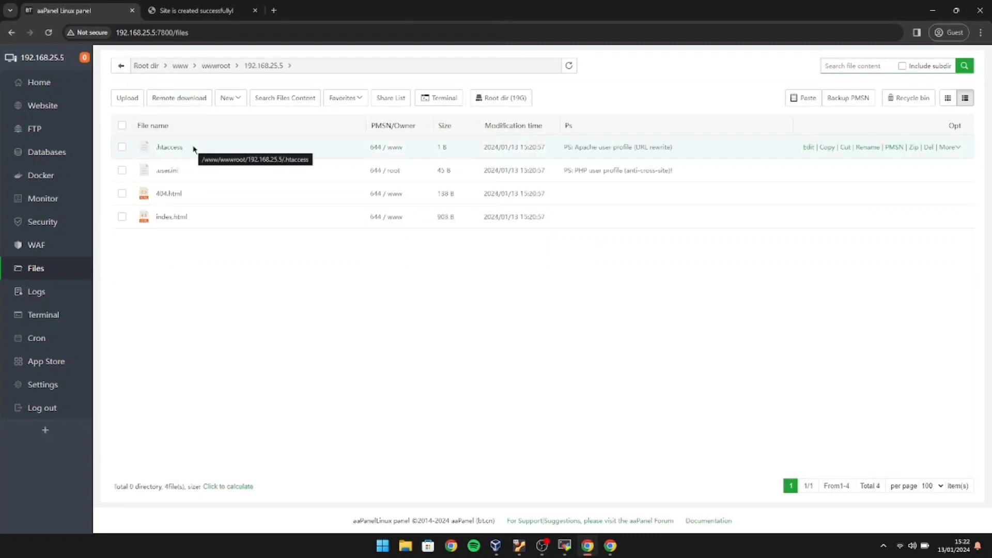
{"action": "right_click", "coordinate": [206, 275]}
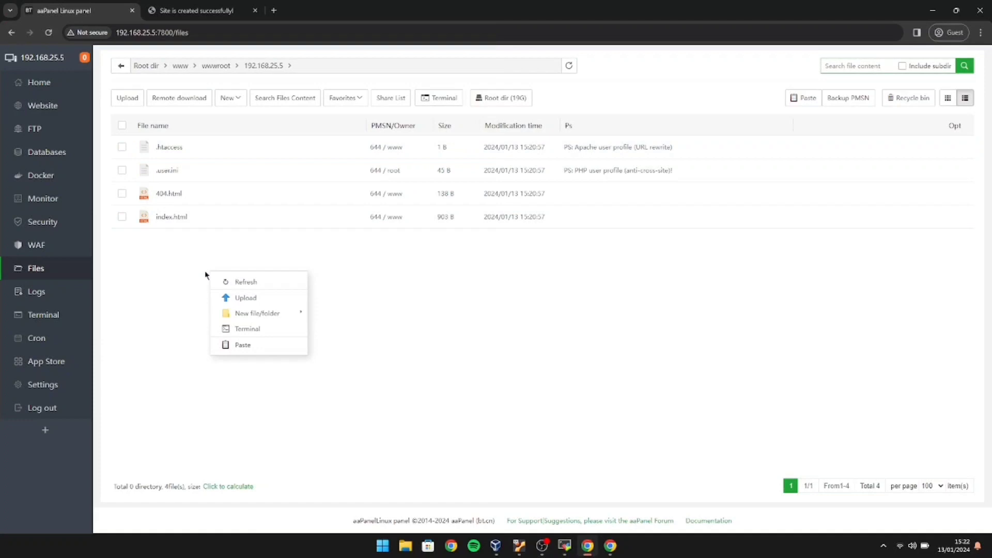
{"action": "left_click", "coordinate": [238, 345]}
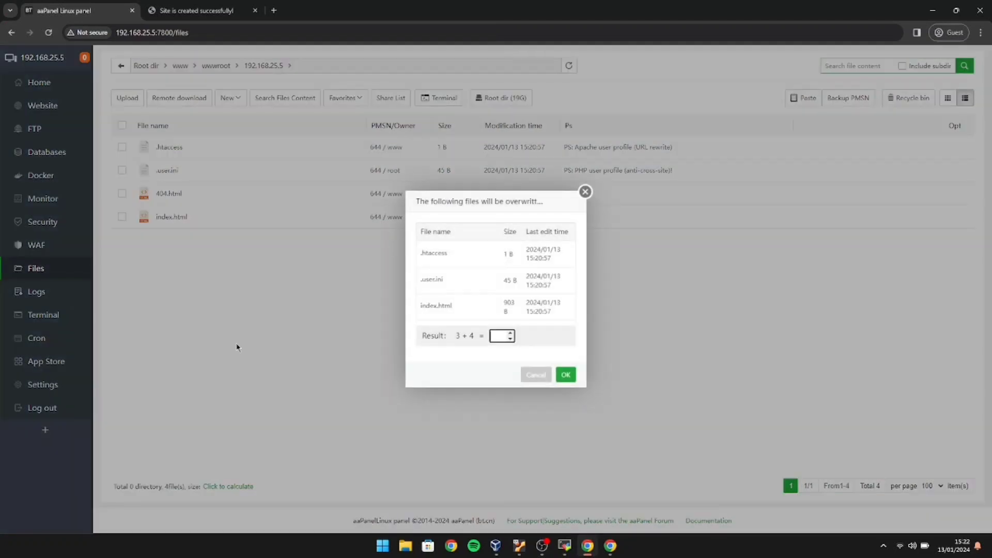
{"action": "type", "text": "7"}
{"action": "left_click", "coordinate": [571, 377]}
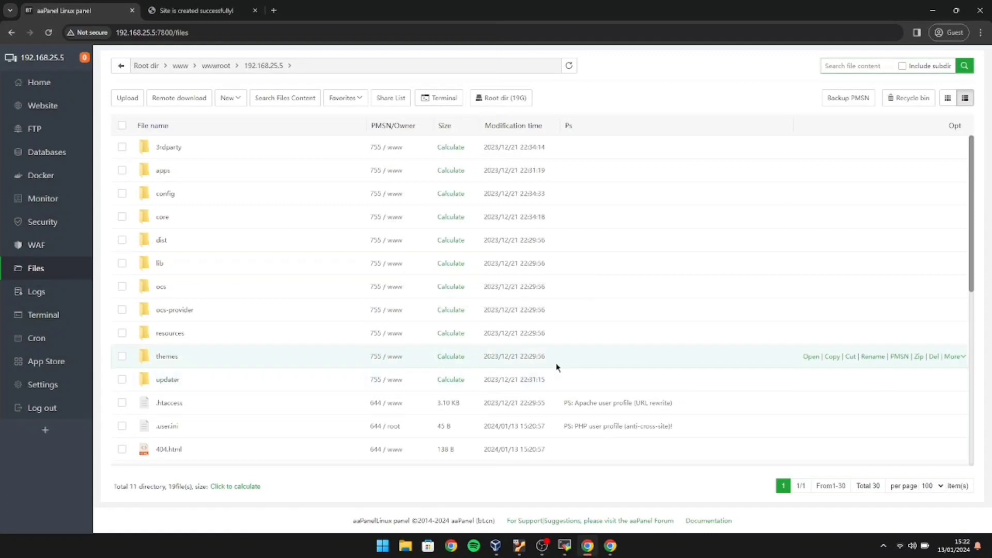
Reload the site, create the admin username and password, install Nextcloud and skip recommended apps.
{"action": "left_click", "coordinate": [195, 14]}
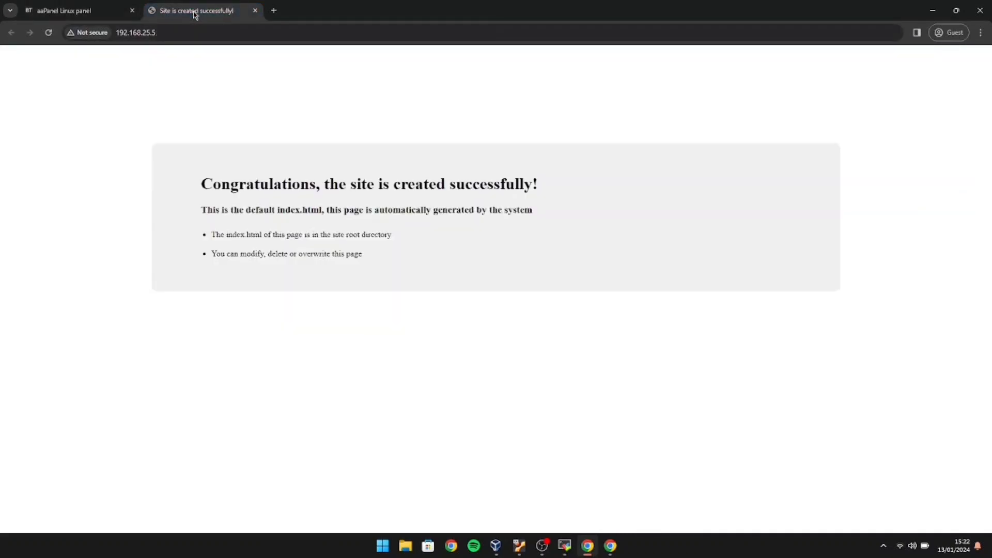
{"action": "left_click", "coordinate": [48, 33]}
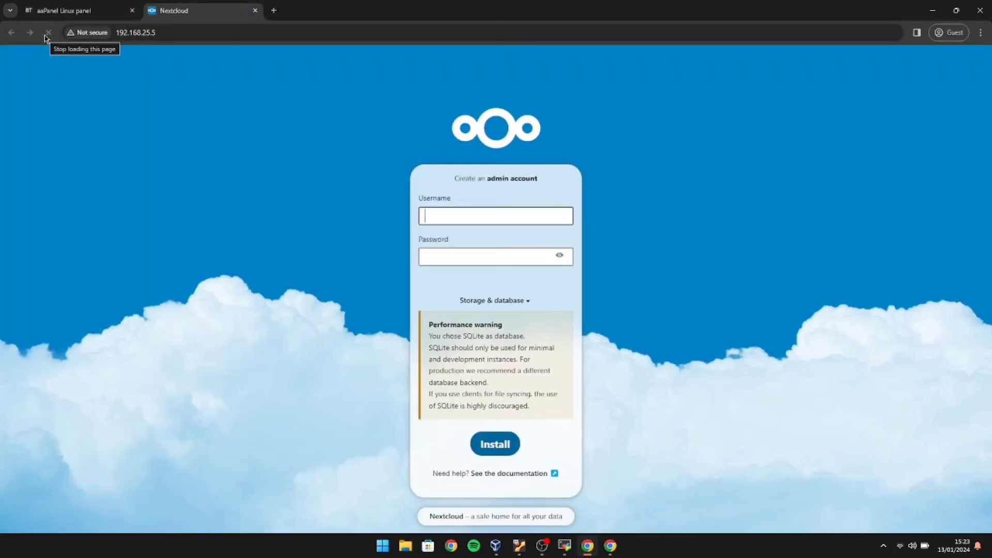
{"action": "type", "text": "resty"}
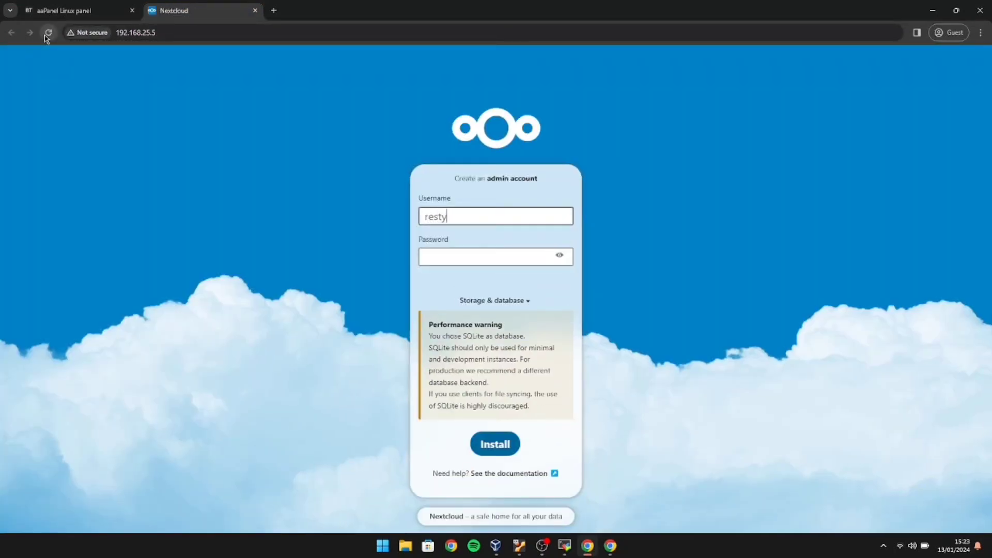
{"action": "left_click", "coordinate": [432, 257]}
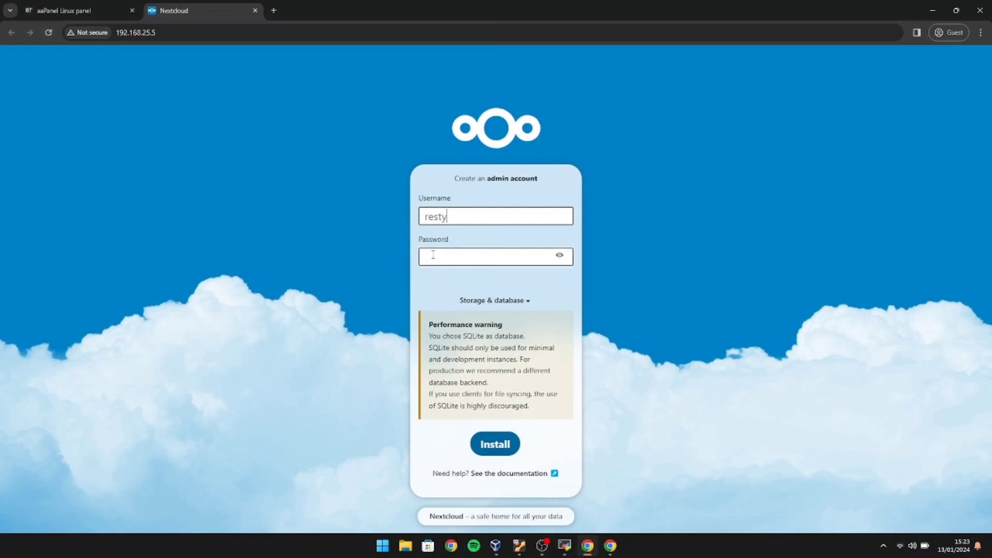
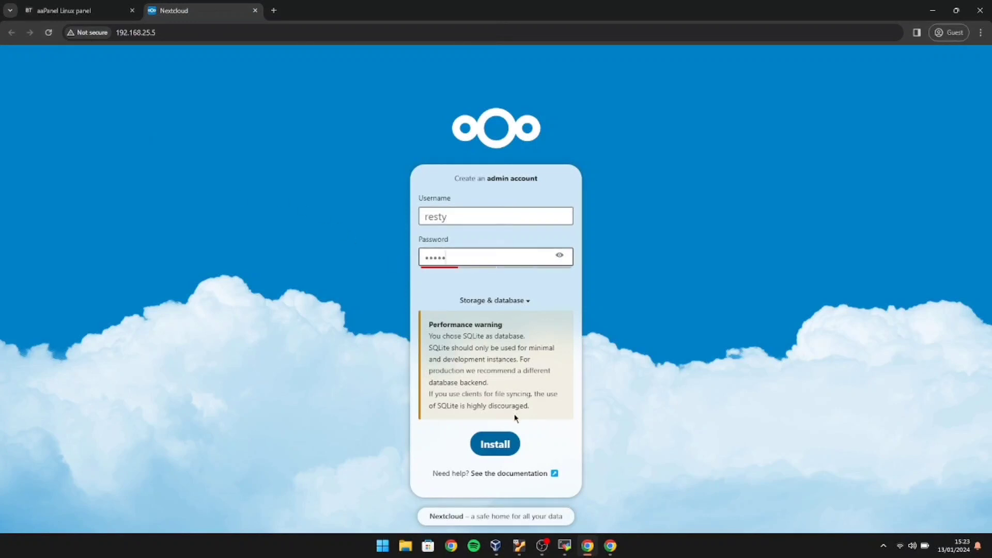
{"action": "left_click", "coordinate": [505, 443]}
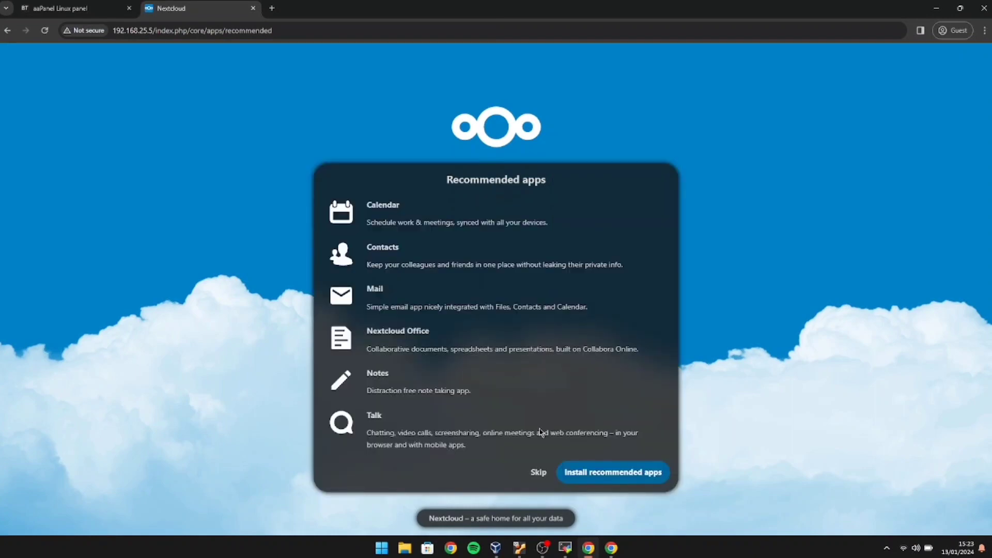
{"action": "left_click", "coordinate": [546, 480]}
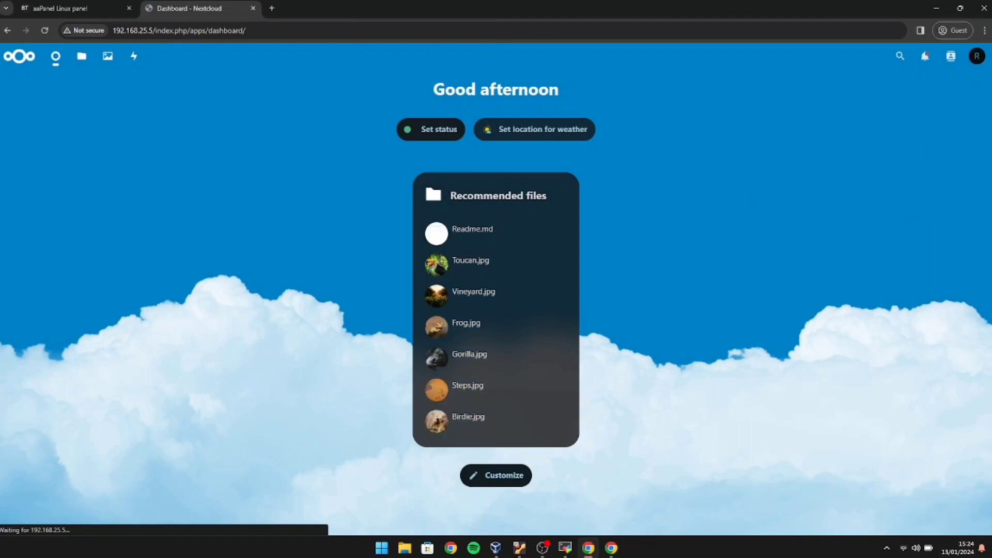
Search Apps for 'quo' and download and enable the Default group quota app.
{"action": "left_click", "coordinate": [974, 61]}
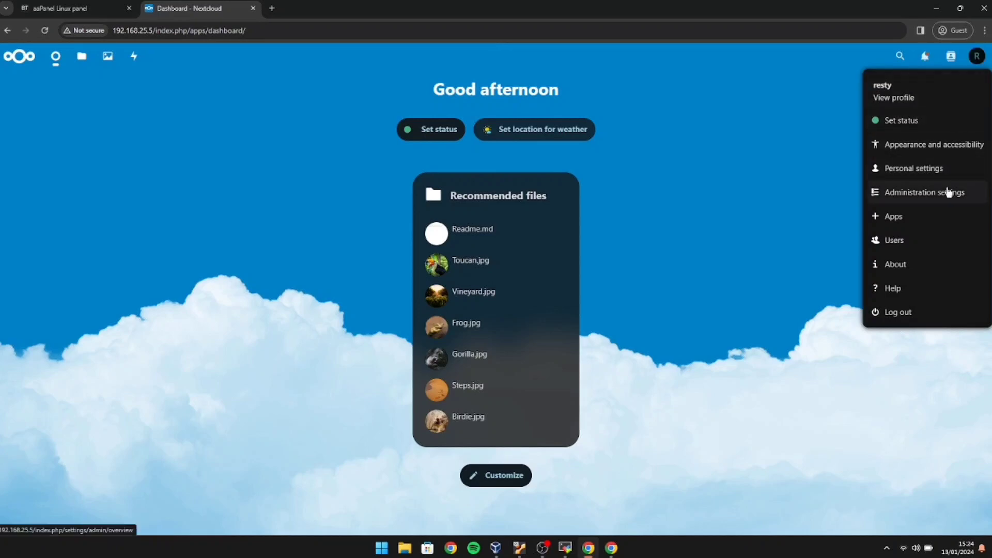
{"action": "left_click", "coordinate": [937, 218]}
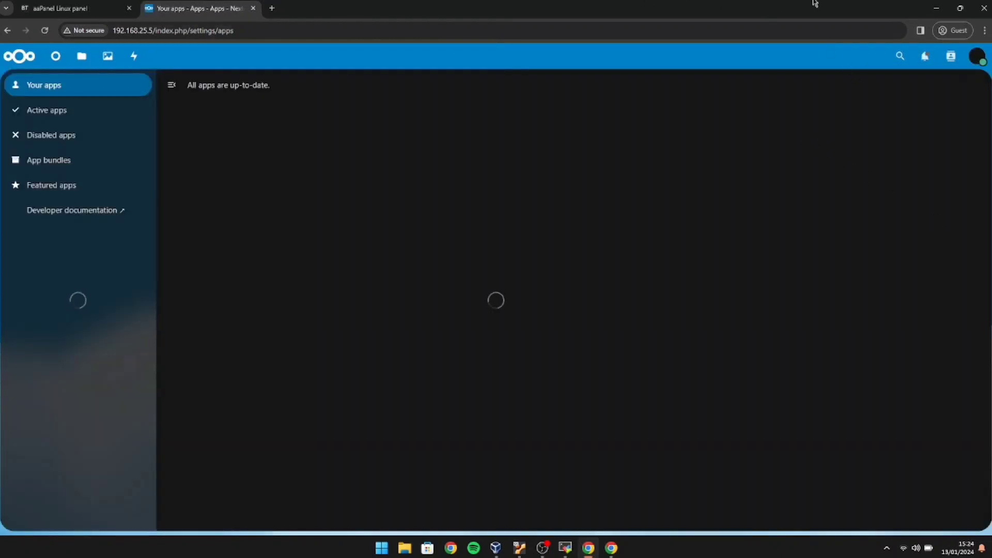
{"action": "left_click", "coordinate": [900, 54]}
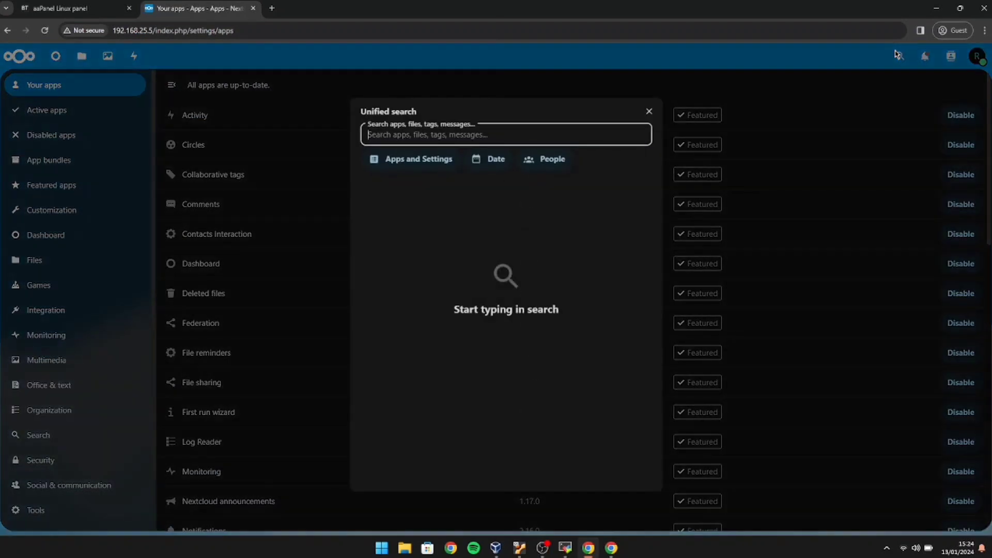
{"action": "type", "text": "quo"}
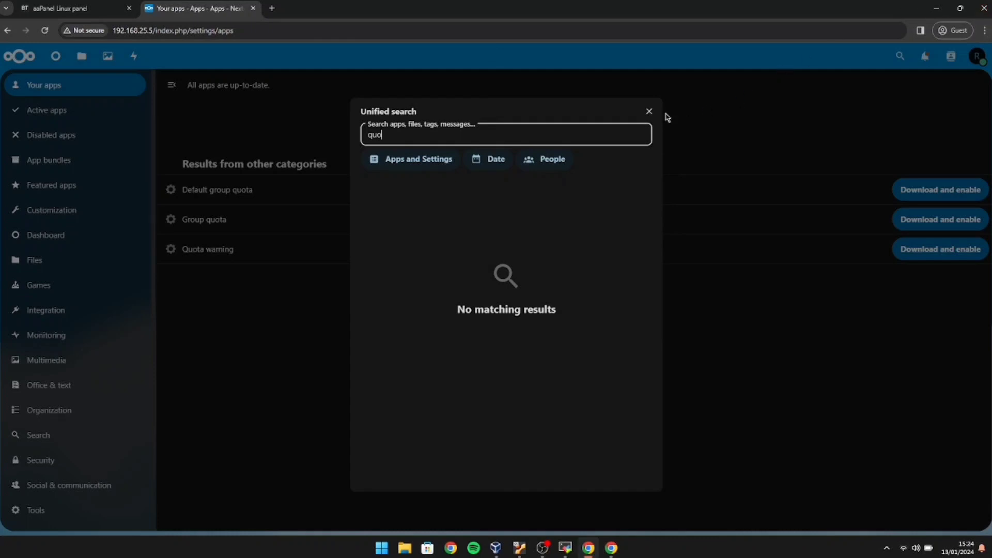
{"action": "left_click", "coordinate": [649, 113]}
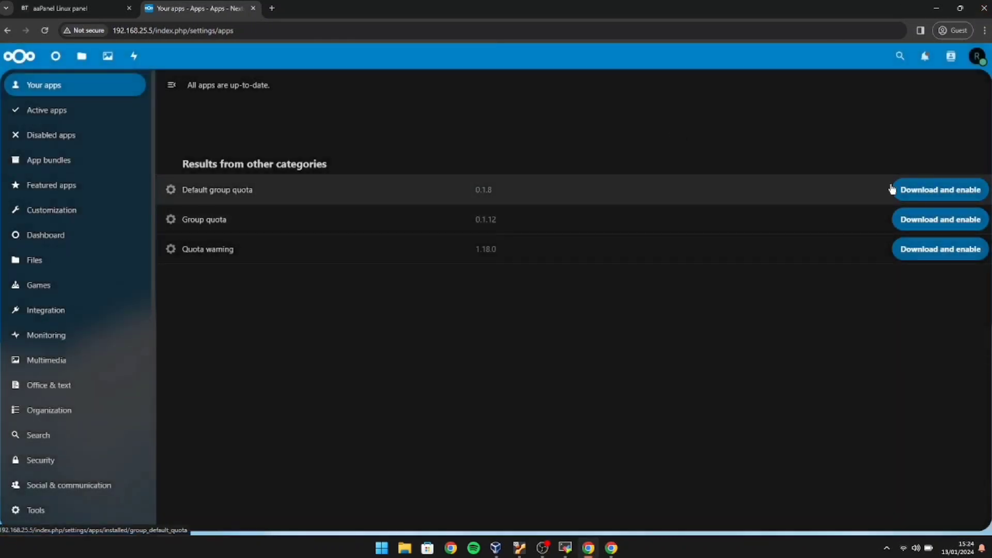
{"action": "left_click", "coordinate": [918, 195]}
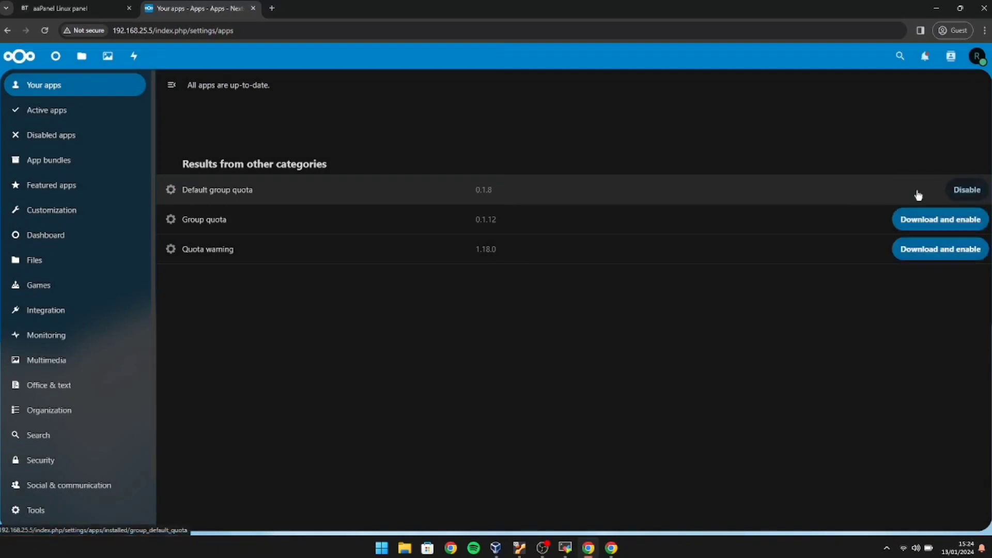
{"action": "left_click", "coordinate": [977, 57]}
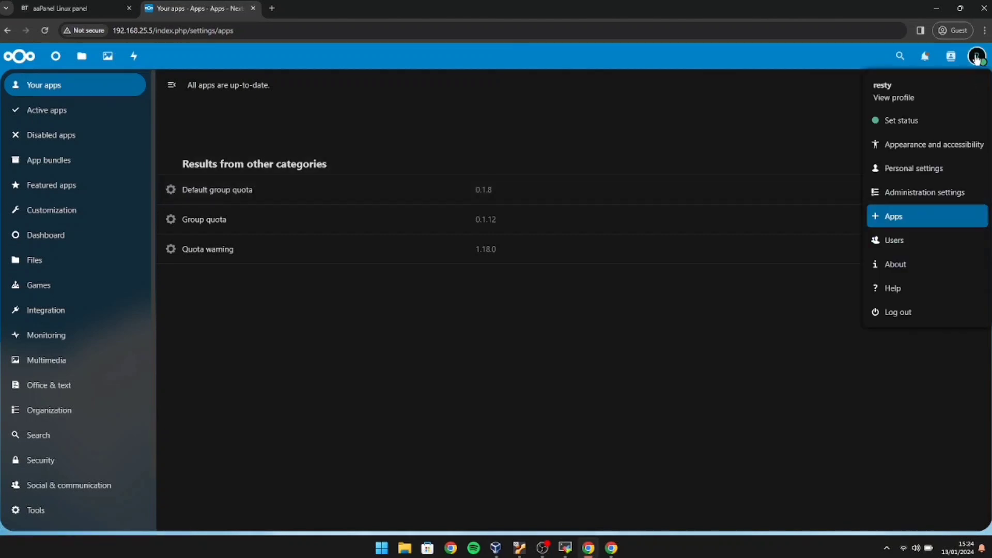
On the Users page, add the groups berbayar and gratis.
{"action": "left_click", "coordinate": [902, 246]}
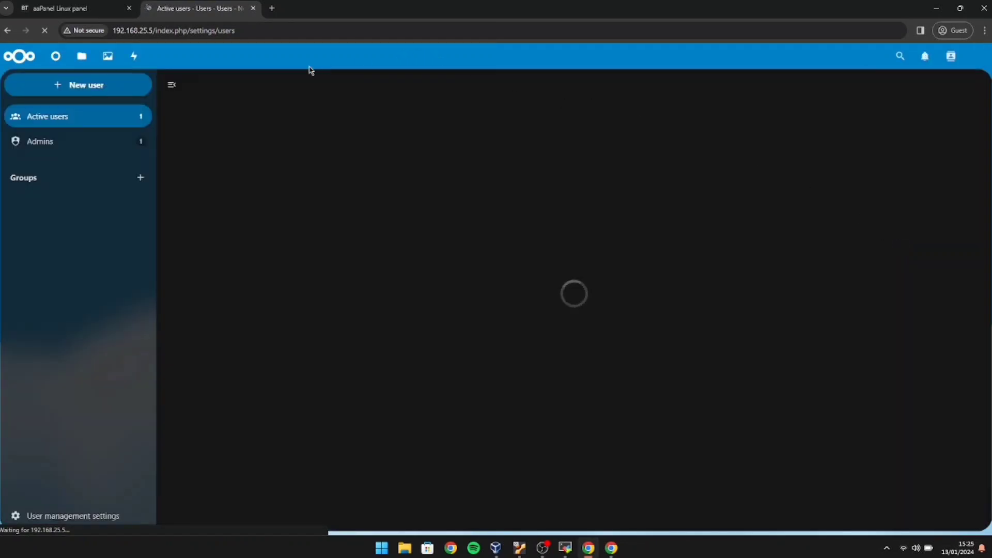
{"action": "left_click", "coordinate": [140, 177]}
{"action": "type", "text": "berbayar"}
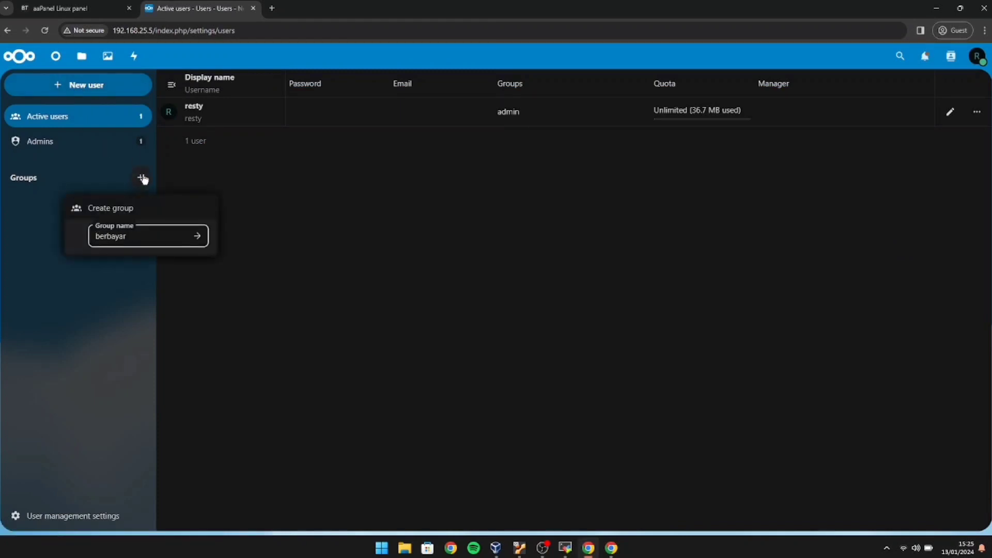
{"action": "key", "text": "Return"}
{"action": "left_click", "coordinate": [141, 178]}
{"action": "type", "text": "gratis"}
{"action": "key", "text": "Return"}
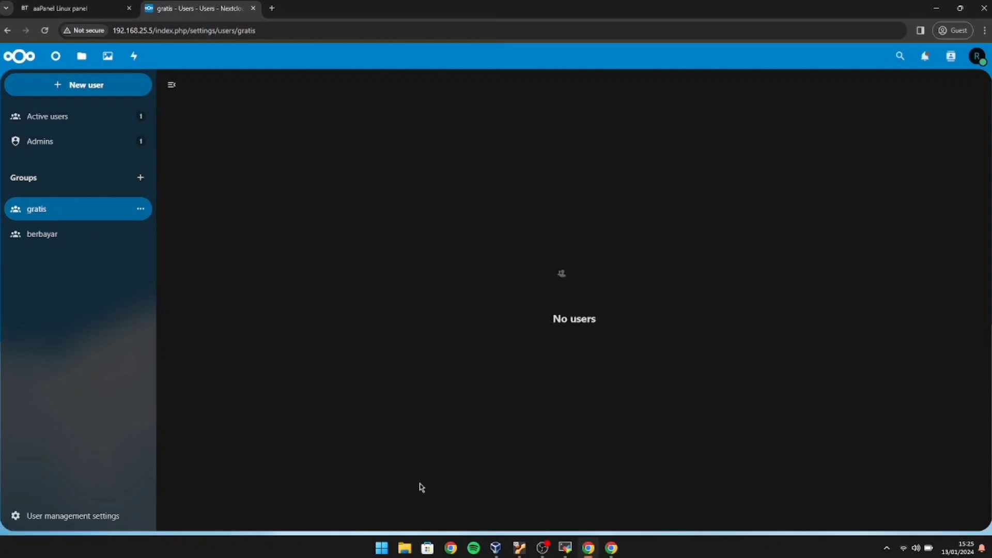
Type 'sudo -u www php' and paste the /www/wwwroot/192.168.25.5 path copied from aaPanel.
{"action": "left_click", "coordinate": [567, 552]}
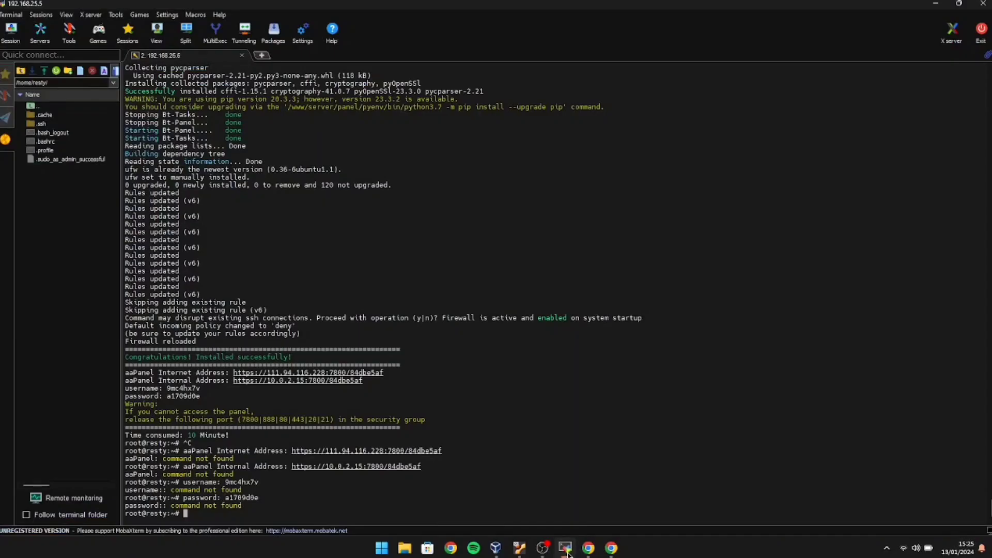
{"action": "type", "text": "sudo -u www php"}
{"action": "left_click", "coordinate": [512, 454]}
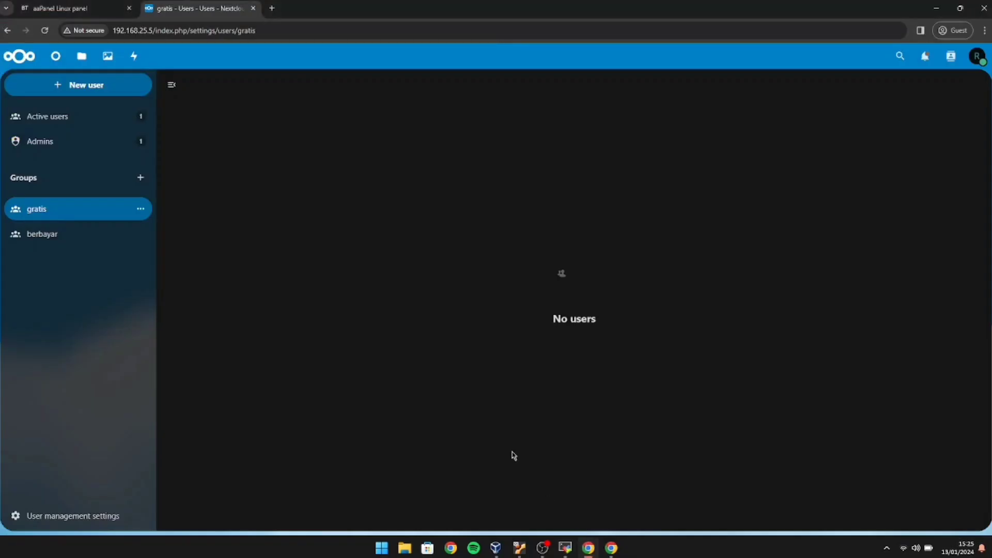
{"action": "left_click", "coordinate": [106, 10]}
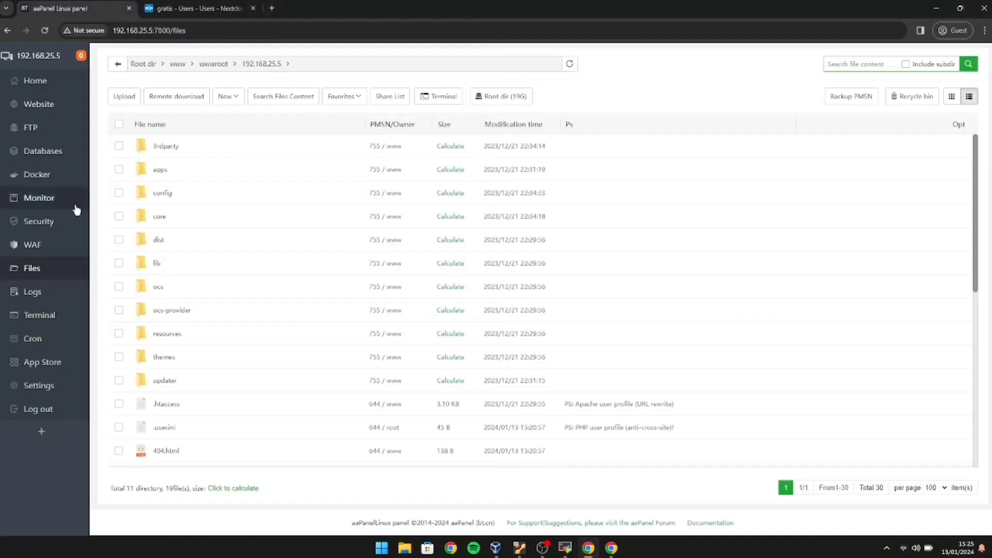
{"action": "left_click", "coordinate": [274, 64]}
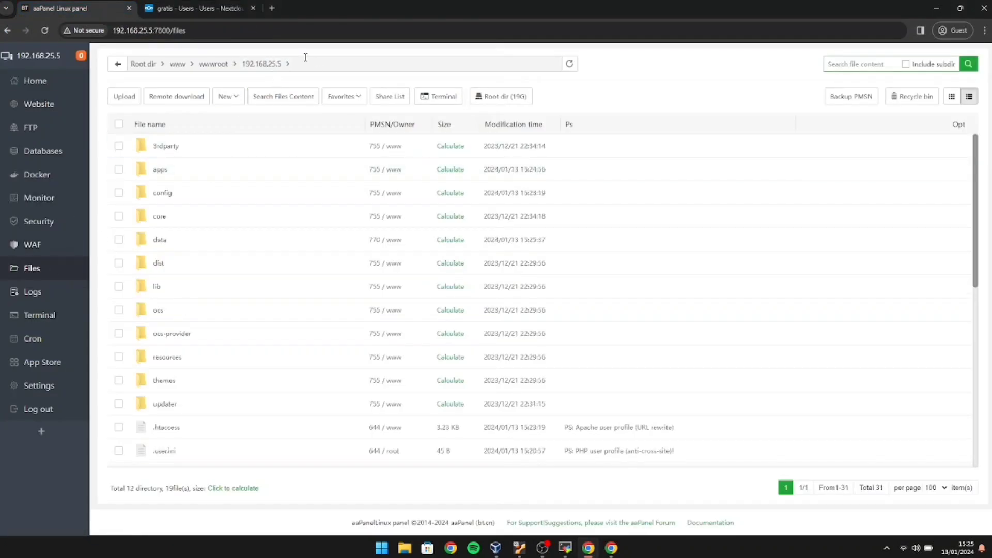
{"action": "left_click", "coordinate": [305, 58]}
{"action": "key", "text": "ctrl+c"}
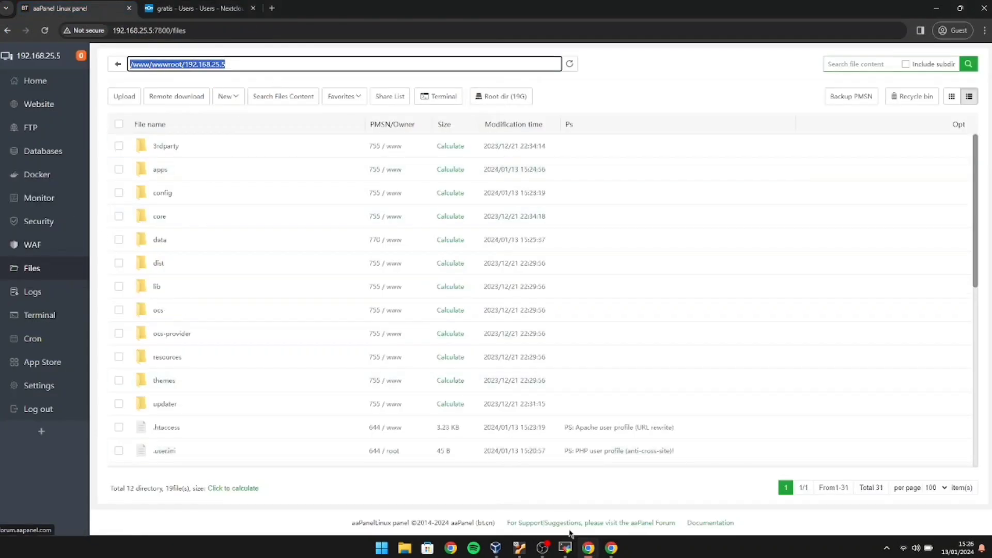
{"action": "left_click", "coordinate": [565, 547]}
{"action": "right_click", "coordinate": [418, 507]}
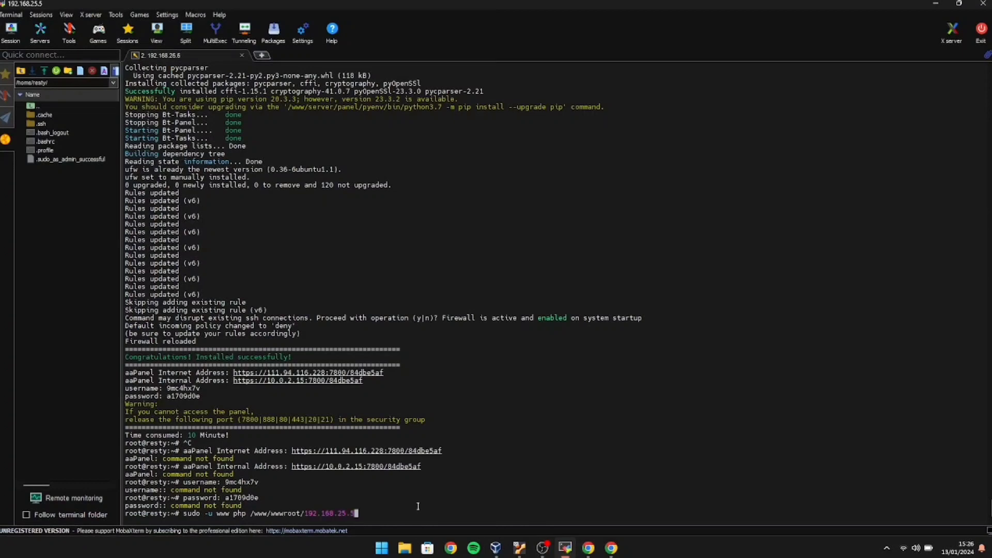
Run occ group_default_quota:set berbayar 6GB, fixing the 'grup' typo.
{"action": "type", "text": "/occ grup_d"}
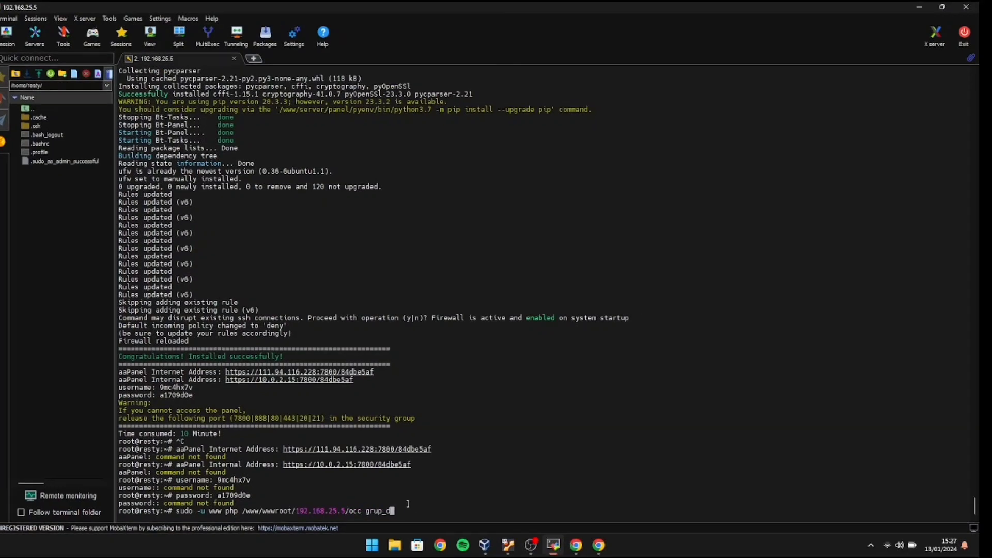
{"action": "type", "text": "efault_quota:"}
{"action": "key", "text": "Left"}
{"action": "key", "text": "Left"}
{"action": "key", "text": "Left"}
{"action": "key", "text": "Left"}
{"action": "key", "text": "Left"}
{"action": "key", "text": "Left"}
{"action": "key", "text": "Left"}
{"action": "key", "text": "Left"}
{"action": "key", "text": "Left"}
{"action": "key", "text": "Left"}
{"action": "key", "text": "Left"}
{"action": "key", "text": "Left"}
{"action": "key", "text": "Left"}
{"action": "key", "text": "Left"}
{"action": "key", "text": "Left"}
{"action": "key", "text": "Left"}
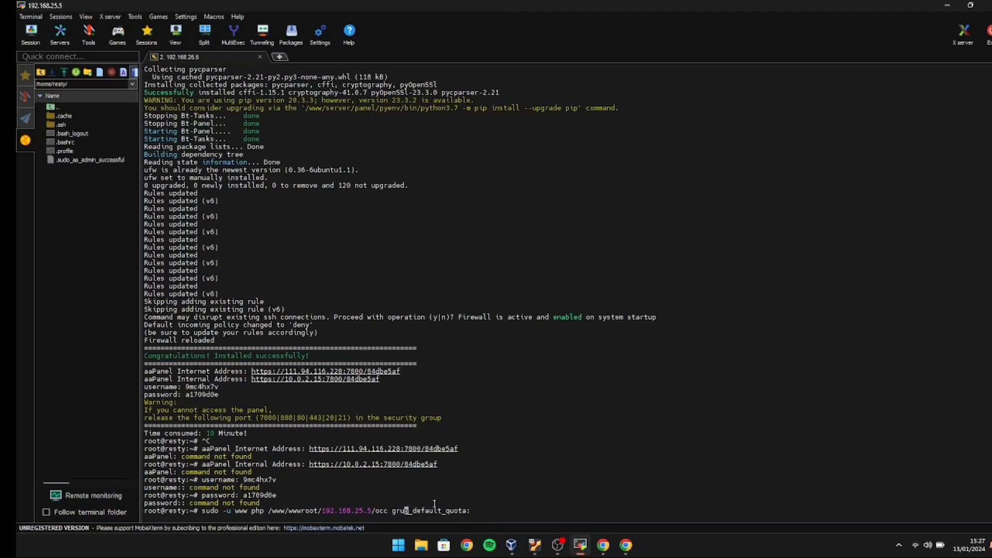
{"action": "type", "text": "o"}
{"action": "key", "text": "Right"}
{"action": "key", "text": "Right"}
{"action": "key", "text": "Right"}
{"action": "key", "text": "Right"}
{"action": "key", "text": "Right"}
{"action": "key", "text": "Right"}
{"action": "key", "text": "Right"}
{"action": "key", "text": "Right"}
{"action": "key", "text": "Right"}
{"action": "key", "text": "Right"}
{"action": "key", "text": "Right"}
{"action": "key", "text": "Right"}
{"action": "key", "text": "Right"}
{"action": "key", "text": "Right"}
{"action": "key", "text": "Right"}
{"action": "key", "text": "Right"}
{"action": "type", "text": "set berbayar 6"}
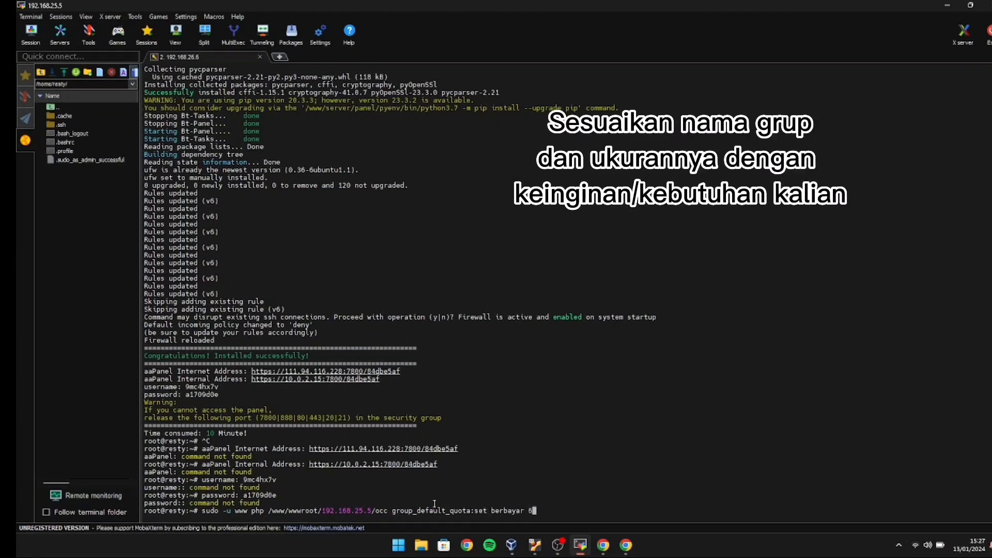
{"action": "type", "text": "GB"}
{"action": "key", "text": "Return"}
Edit the recalled command to group_default_quota:set gratis 3GB and run it.
{"action": "key", "text": "Up"}
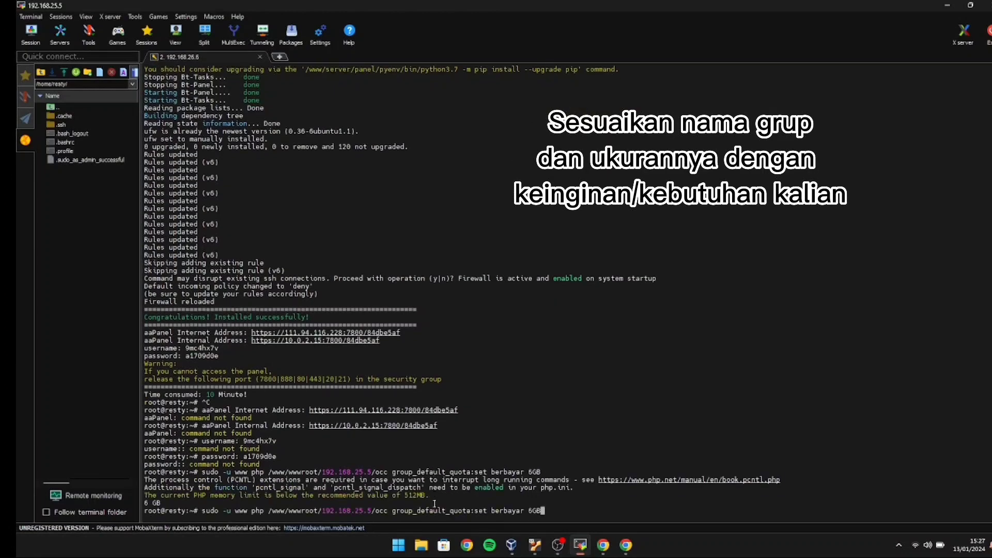
{"action": "key", "text": "Left"}
{"action": "key", "text": "Left"}
{"action": "key", "text": "BackSpace"}
{"action": "type", "text": "3"}
{"action": "key", "text": "Left"}
{"action": "key", "text": "Left"}
{"action": "key", "text": "BackSpace"}
{"action": "key", "text": "BackSpace"}
{"action": "key", "text": "BackSpace"}
{"action": "key", "text": "BackSpace"}
{"action": "key", "text": "BackSpace"}
{"action": "key", "text": "BackSpace"}
{"action": "key", "text": "BackSpace"}
{"action": "key", "text": "BackSpace"}
{"action": "type", "text": "GRATIS"}
{"action": "key", "text": "BackSpace"}
{"action": "key", "text": "BackSpace"}
{"action": "key", "text": "BackSpace"}
{"action": "key", "text": "BackSpace"}
{"action": "key", "text": "BackSpace"}
{"action": "key", "text": "BackSpace"}
{"action": "type", "text": "gratis"}
{"action": "key", "text": "Return"}
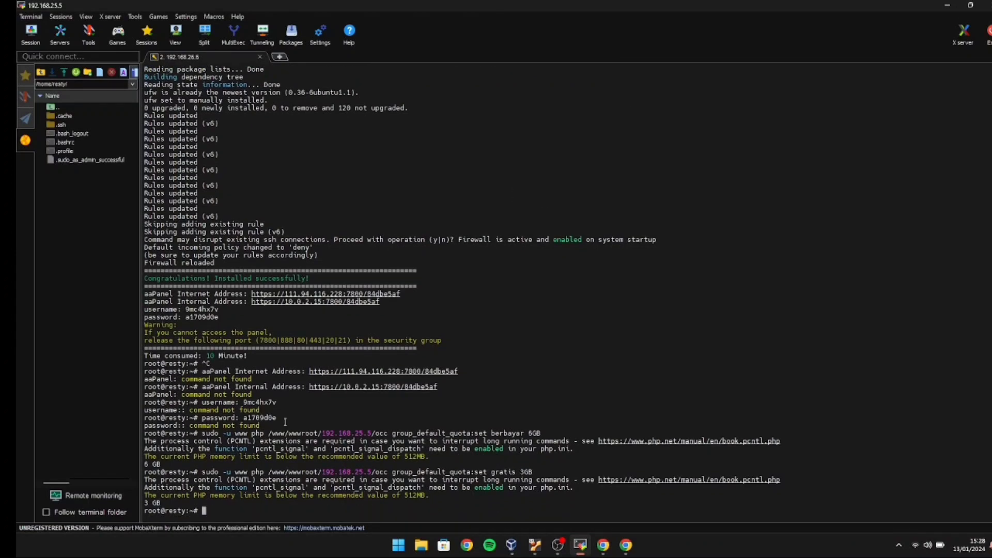
Create user gratis with display name 'gr' and a password in the gratis group, then view berbayar.
{"action": "left_click", "coordinate": [605, 552]}
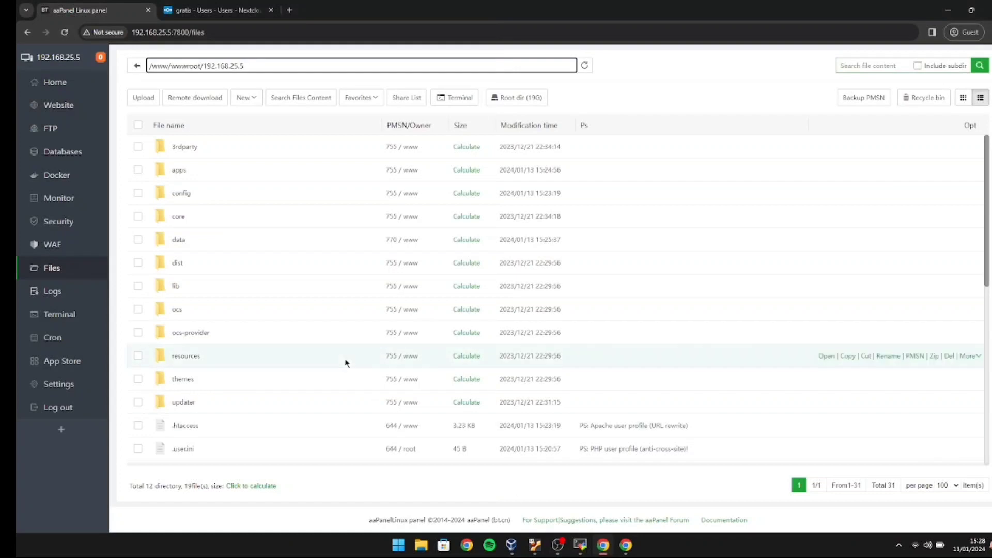
{"action": "left_click", "coordinate": [193, 8]}
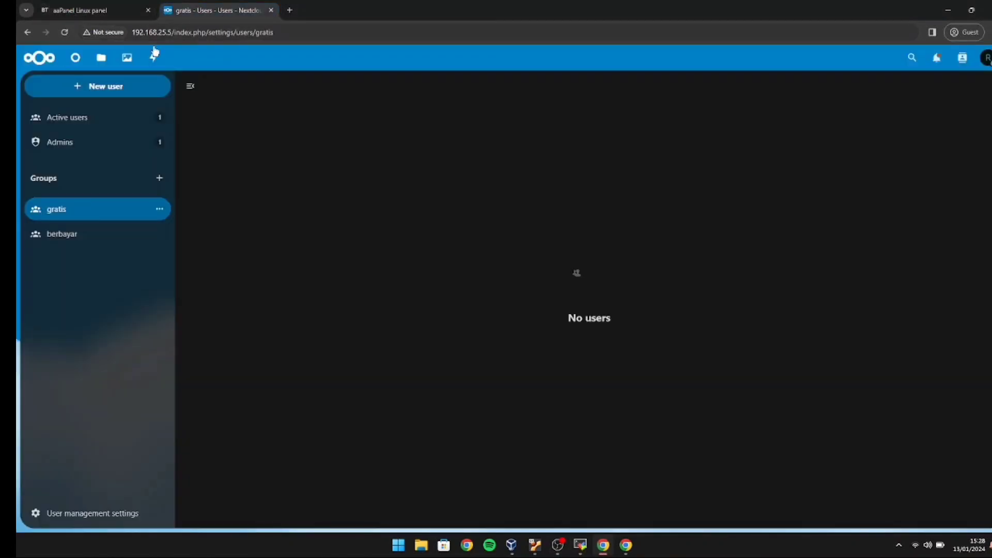
{"action": "left_click", "coordinate": [132, 86]}
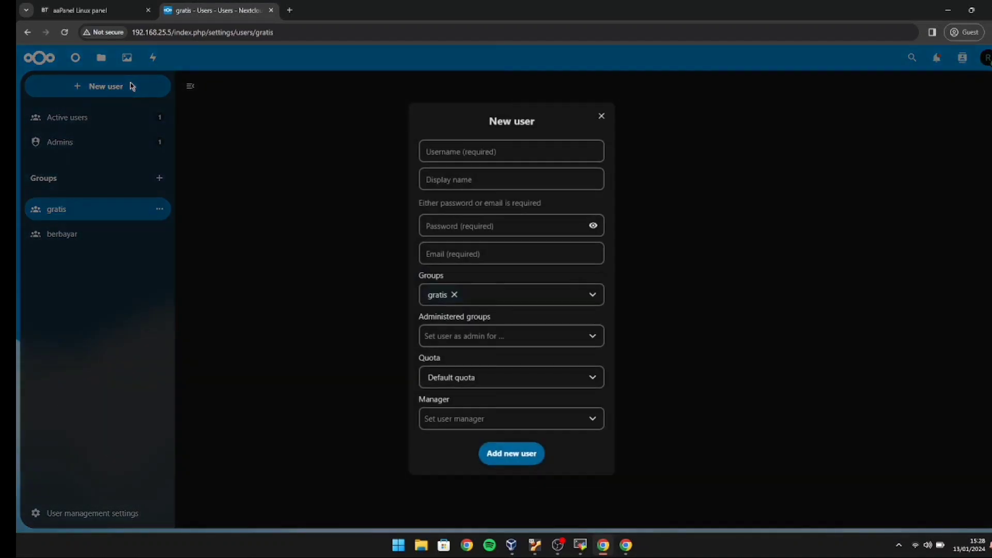
{"action": "left_click", "coordinate": [426, 150]}
{"action": "type", "text": "grat"}
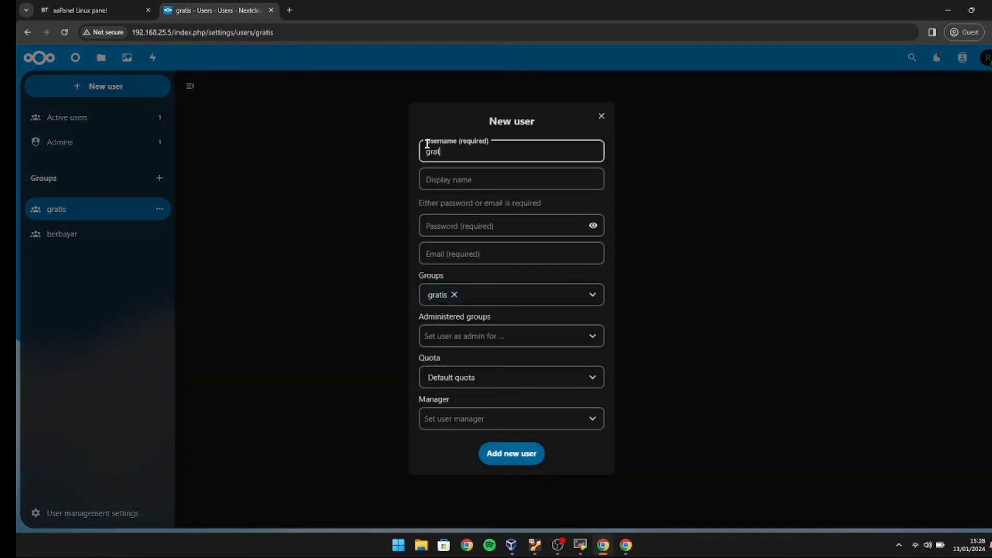
{"action": "type", "text": "is"}
{"action": "left_click", "coordinate": [439, 179]}
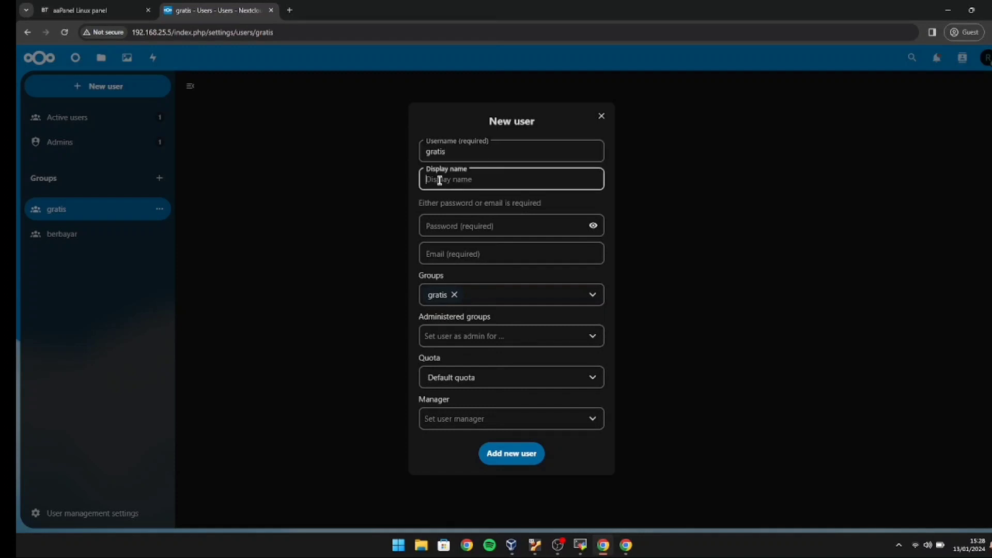
{"action": "type", "text": "gratis"}
{"action": "left_click", "coordinate": [480, 224]}
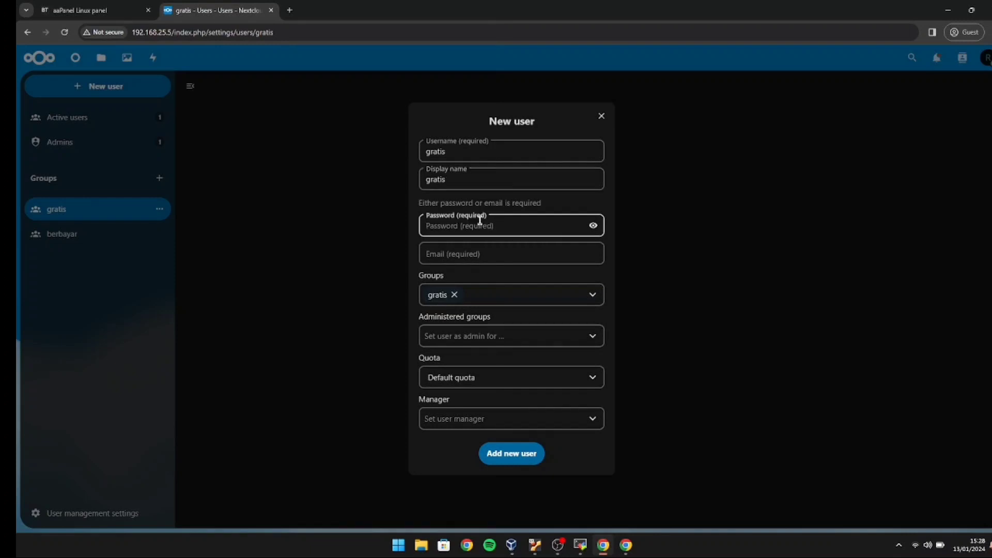
{"action": "key", "text": "BackSpace"}
{"action": "key", "text": "BackSpace"}
{"action": "key", "text": "BackSpace"}
{"action": "left_click", "coordinate": [514, 457]}
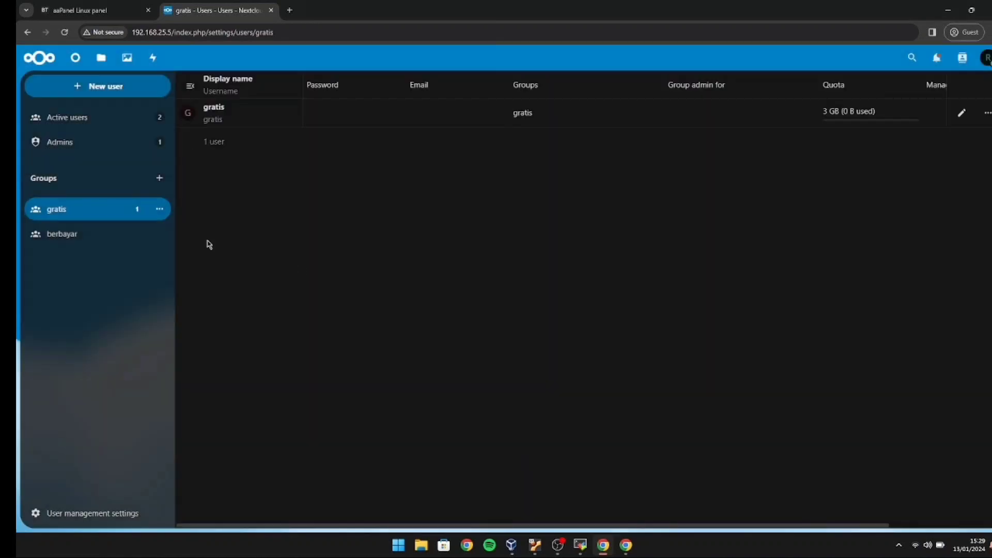
{"action": "left_click", "coordinate": [141, 233]}
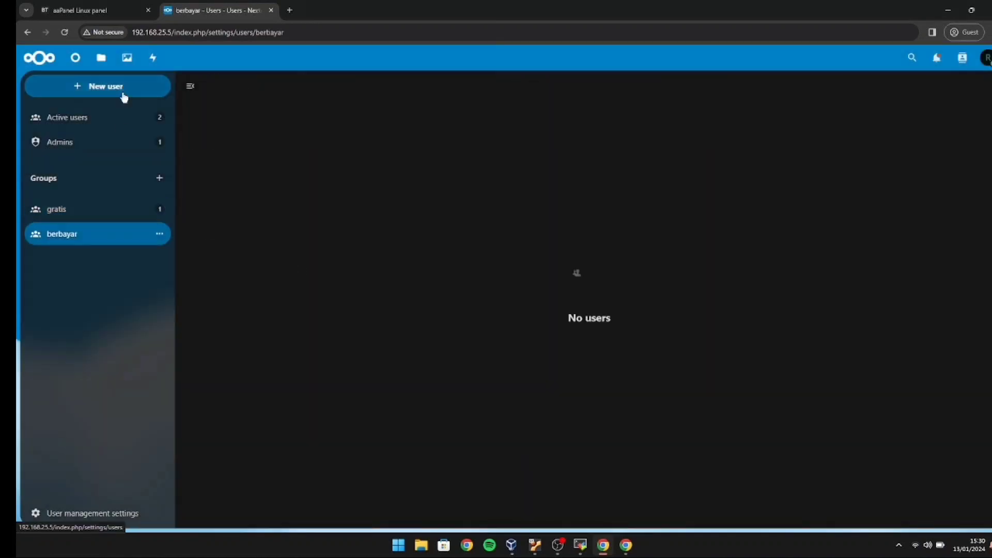
Add user berbayar with display name 'baerbayar' and a password to the berbayar group.
{"action": "left_click", "coordinate": [125, 87]}
{"action": "type", "text": "berbayar"}
{"action": "left_click", "coordinate": [448, 172]}
{"action": "type", "text": "baerbayar"}
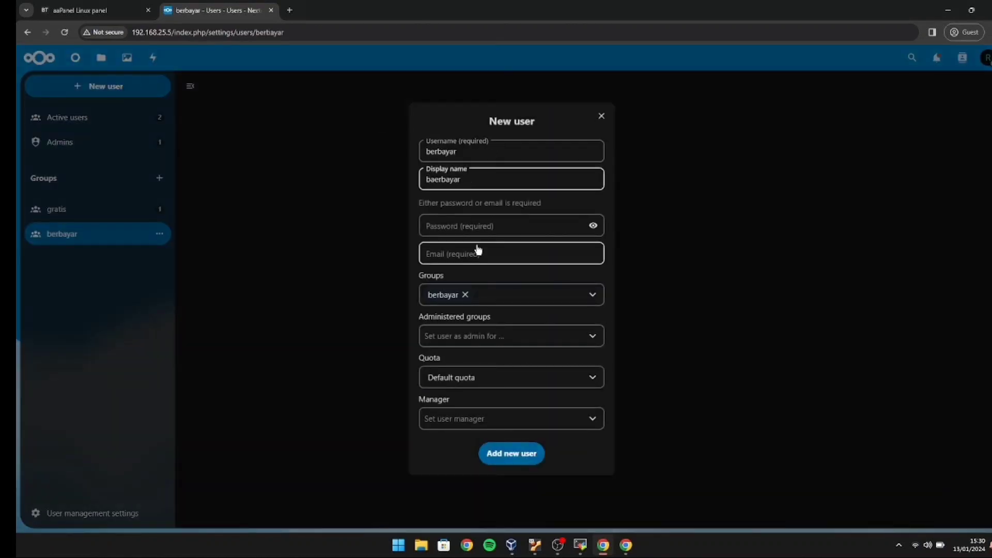
{"action": "left_click", "coordinate": [480, 226]}
{"action": "type", "text": "••••••••••••••"}
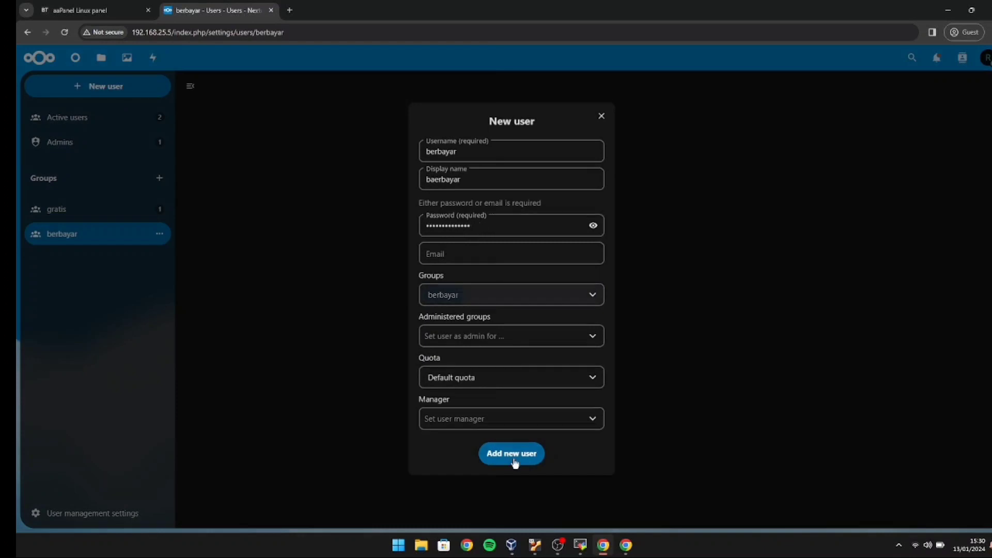
{"action": "left_click", "coordinate": [512, 453]}
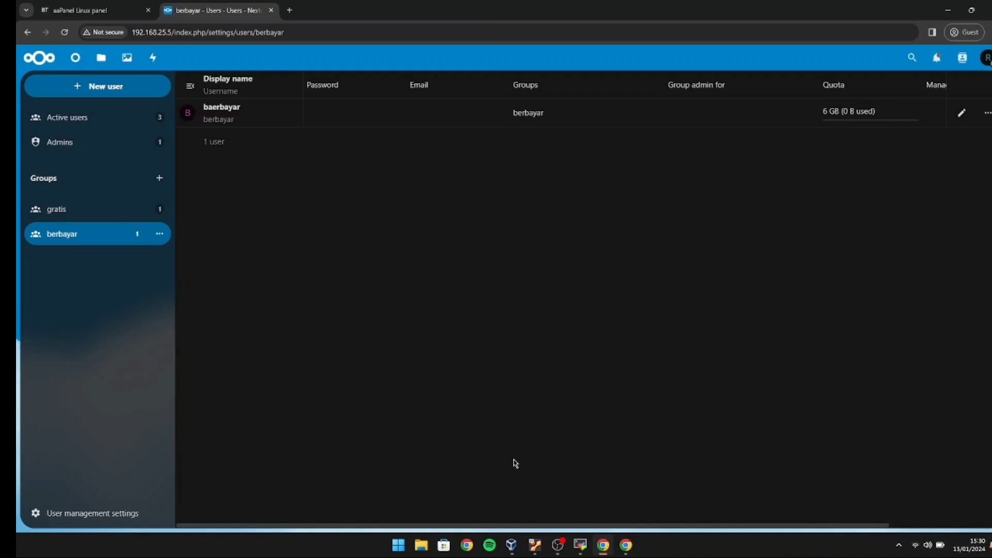
{"action": "left_click", "coordinate": [984, 57]}
Sign out of the admin account and log in to Nextcloud as berbayar with its password.
{"action": "left_click", "coordinate": [931, 311]}
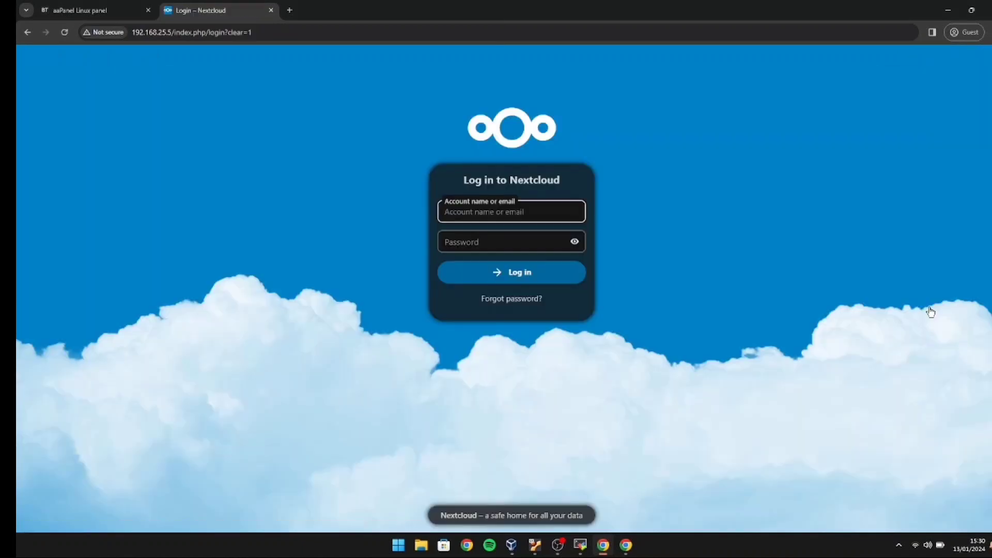
{"action": "type", "text": "berbayar"}
{"action": "left_click", "coordinate": [553, 242]}
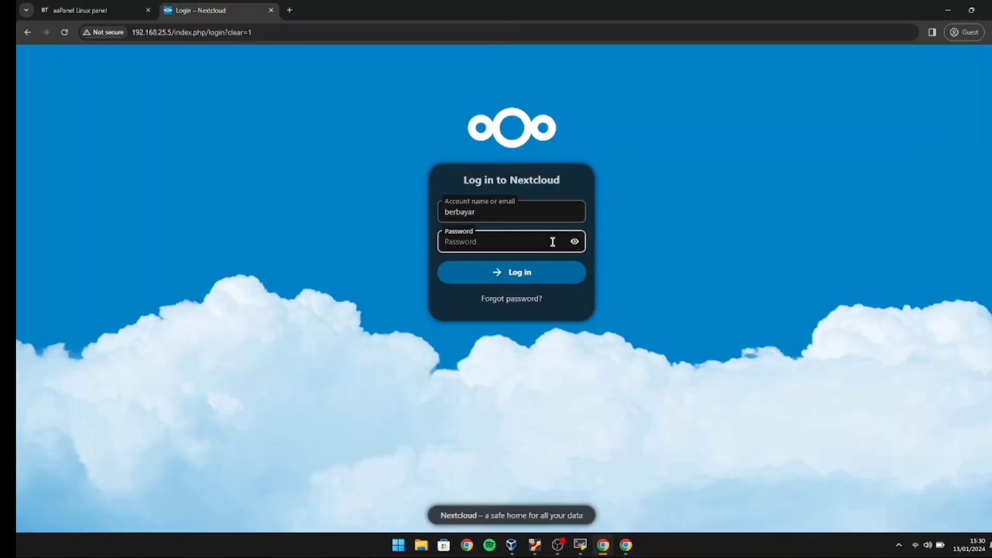
{"action": "type", "text": "•••••••••••"}
{"action": "left_click", "coordinate": [523, 276]}
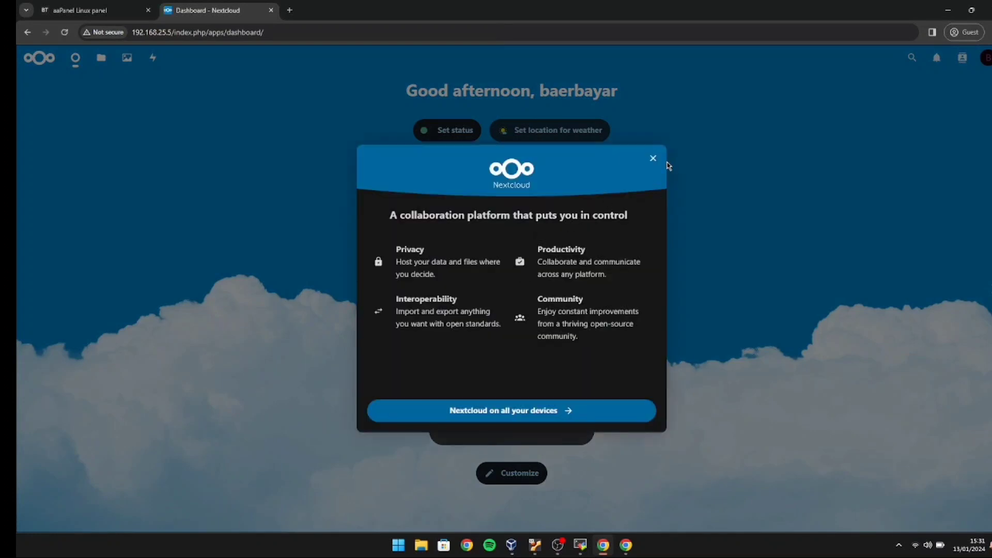
Confirm berbayar's Files show 36.7 MB of 6 GB used, then log out.
{"action": "left_click", "coordinate": [652, 159]}
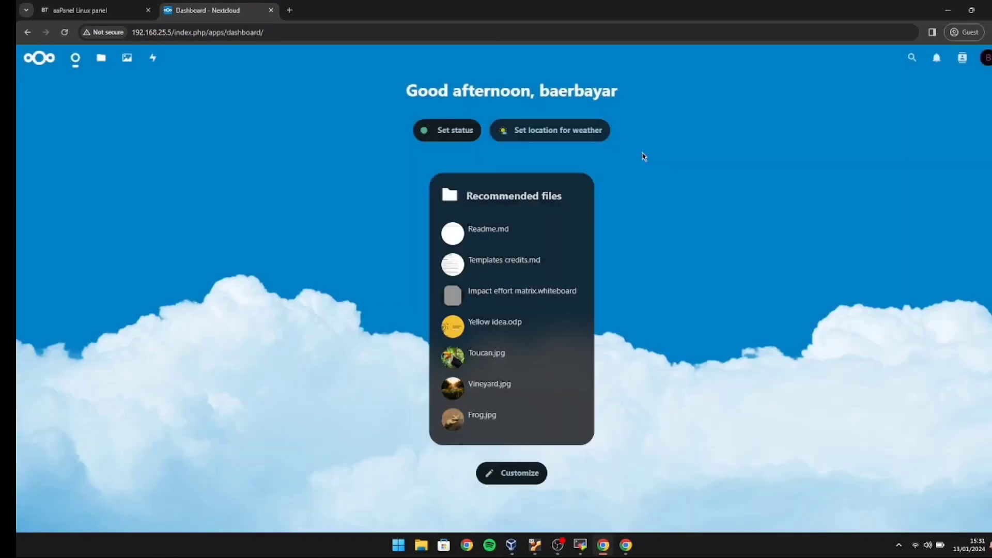
{"action": "left_click", "coordinate": [101, 57]}
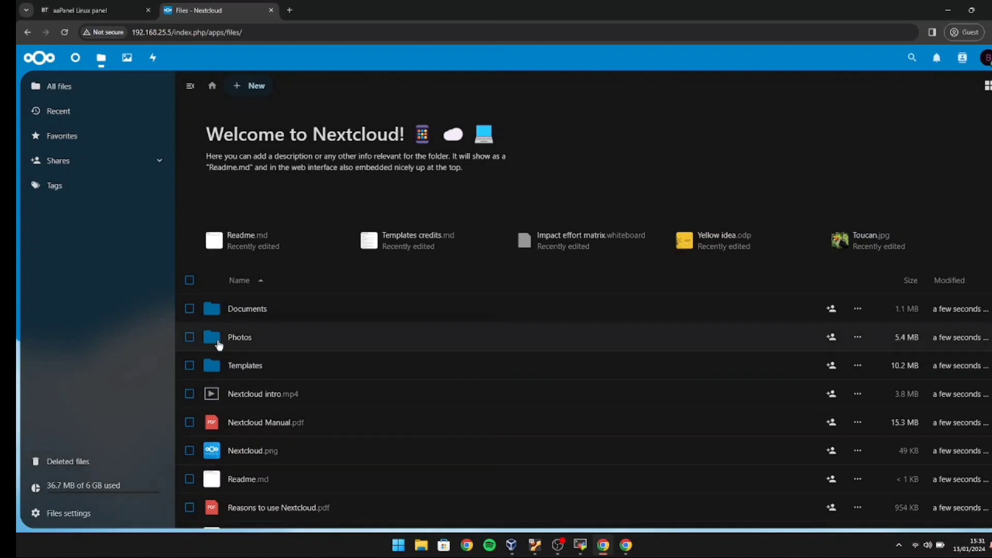
{"action": "left_click", "coordinate": [985, 60]}
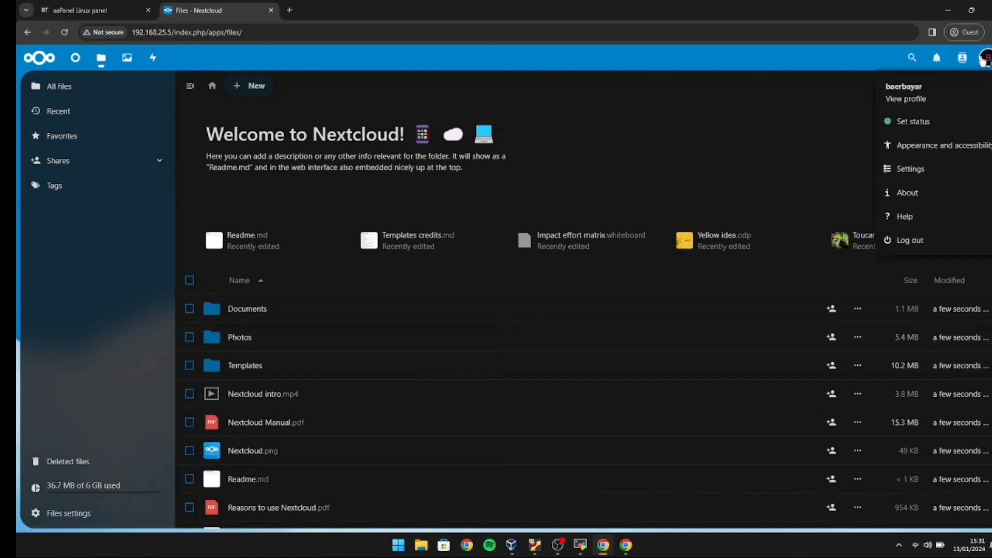
{"action": "left_click", "coordinate": [935, 239]}
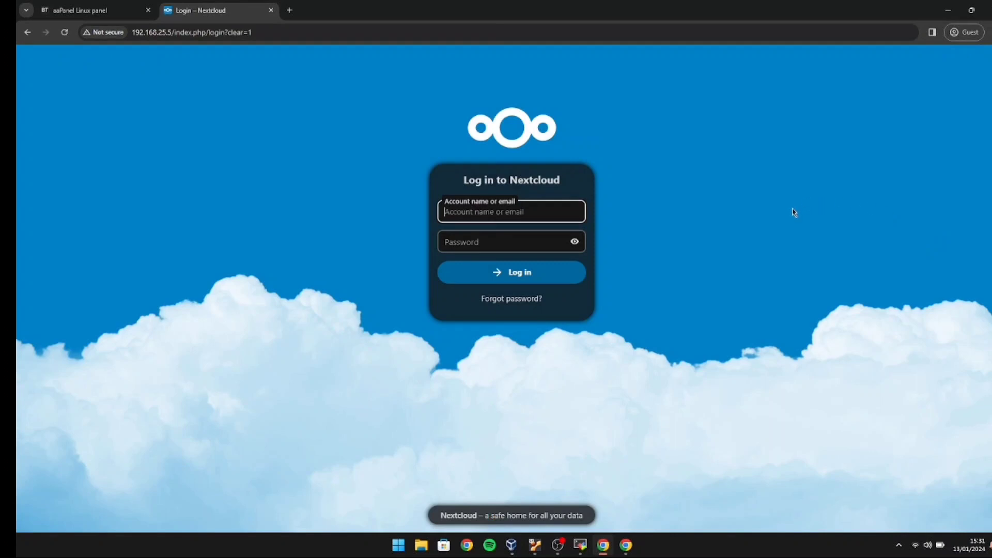
Log in to Nextcloud as gratis with its password.
{"action": "type", "text": "gratis"}
{"action": "left_click", "coordinate": [547, 240]}
{"action": "type", "text": "•••••••••••••"}
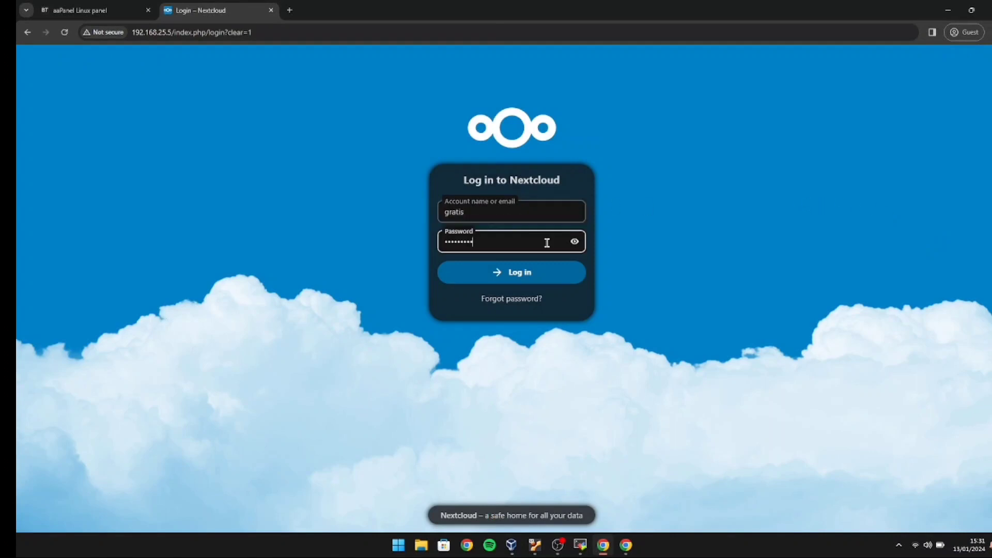
{"action": "left_click", "coordinate": [527, 274]}
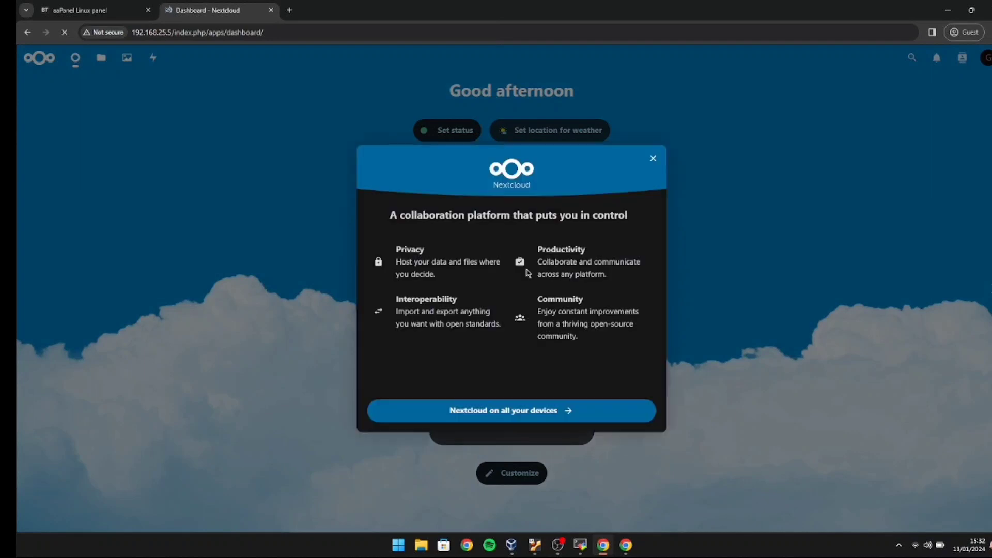
Confirm gratis's Files show 36.7 MB of 3 GB used, then choose Log out.
{"action": "left_click", "coordinate": [660, 159]}
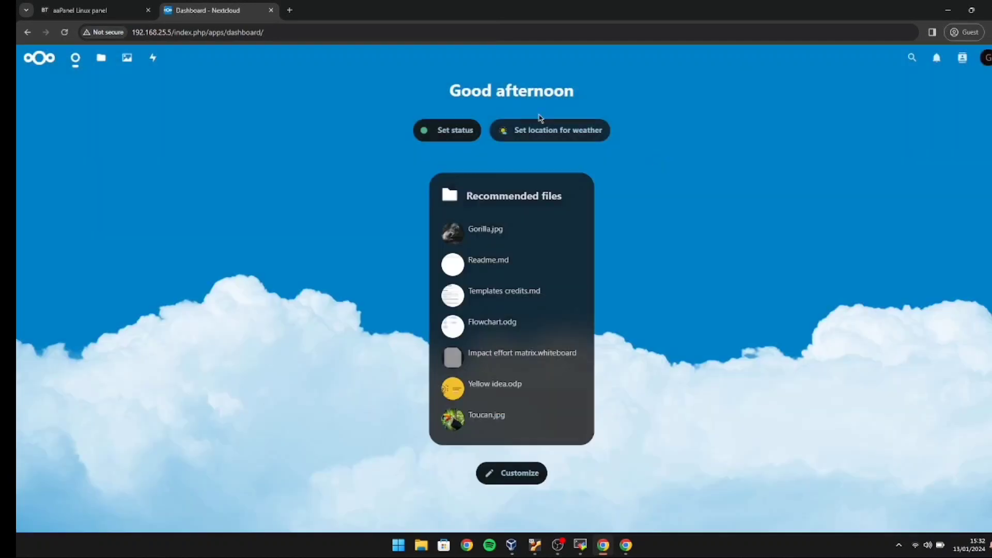
{"action": "left_click", "coordinate": [101, 57]}
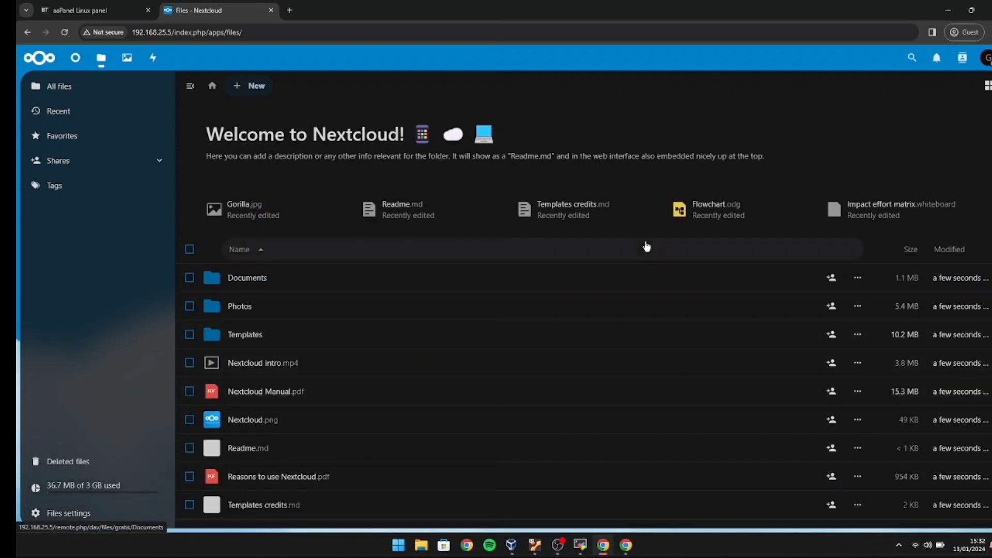
{"action": "left_click", "coordinate": [987, 61]}
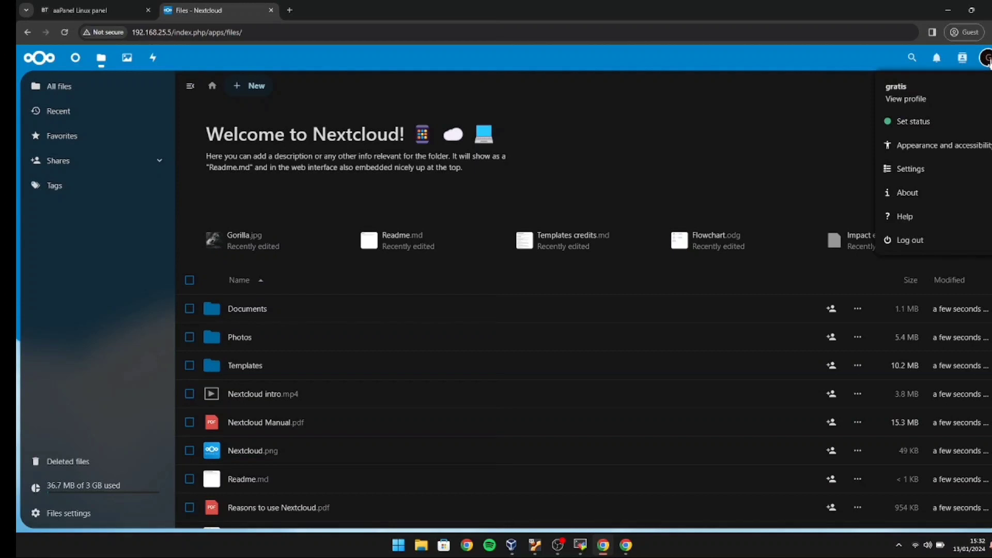
{"action": "left_click", "coordinate": [987, 61]}
{"action": "left_click", "coordinate": [988, 61]}
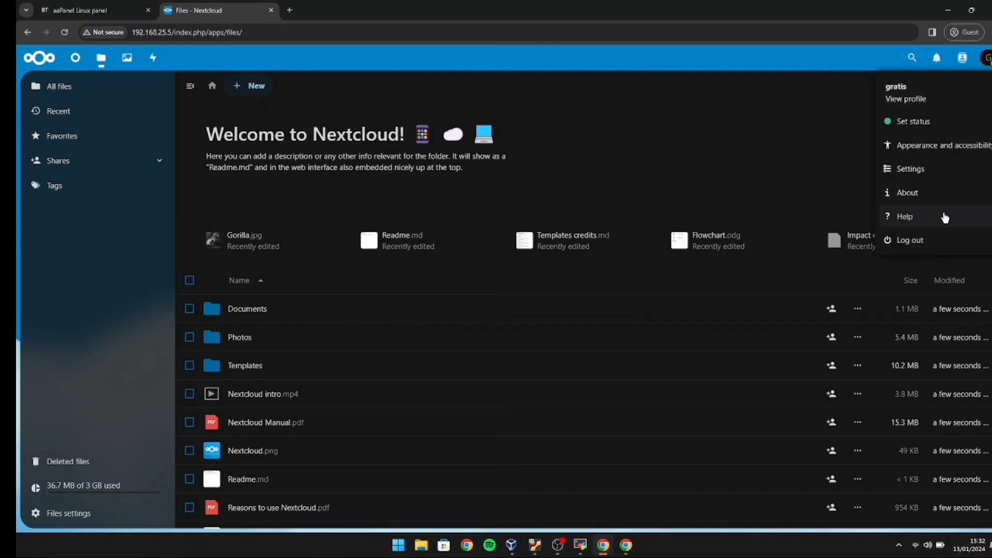
{"action": "left_click", "coordinate": [934, 242]}
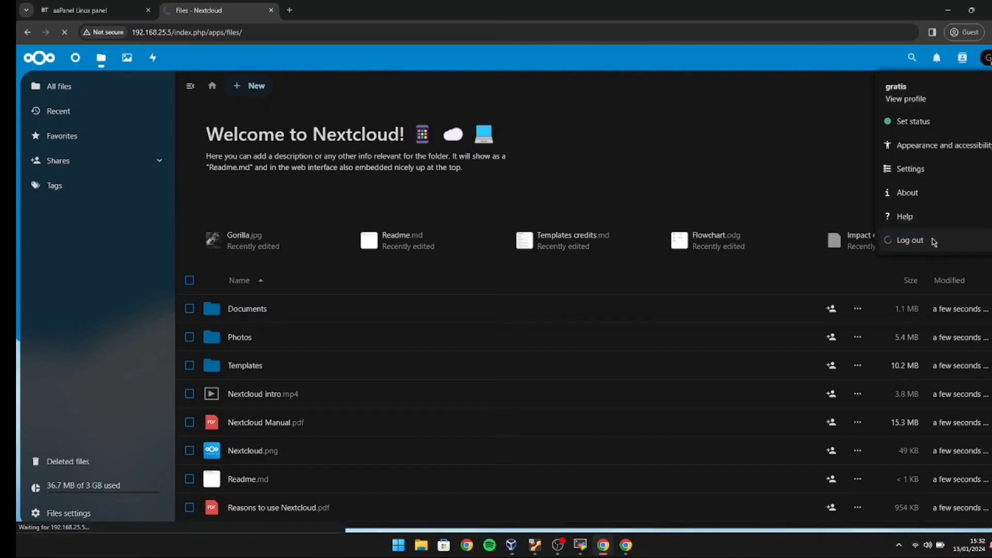